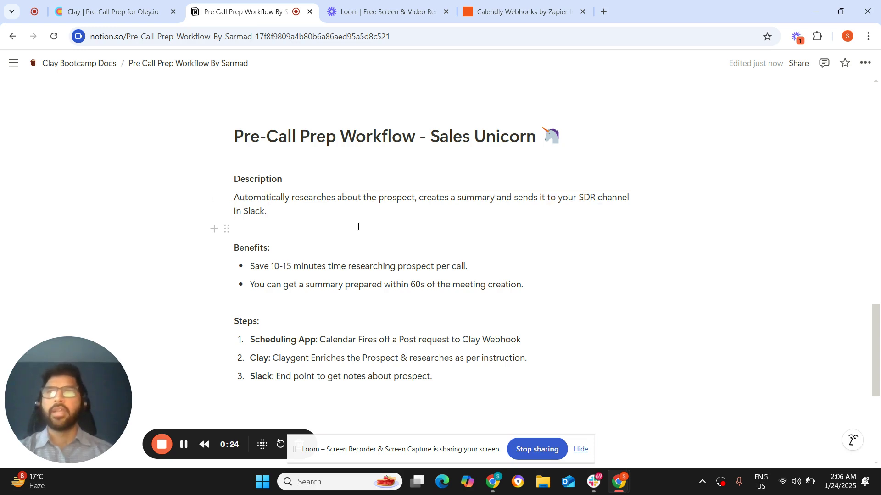
# Review the Benefits list on the Pre-Call Prep Workflow page, highlighting the prospect research time and the 60s summary after meeting creation.
pyautogui.scroll(-1, 358, 223)
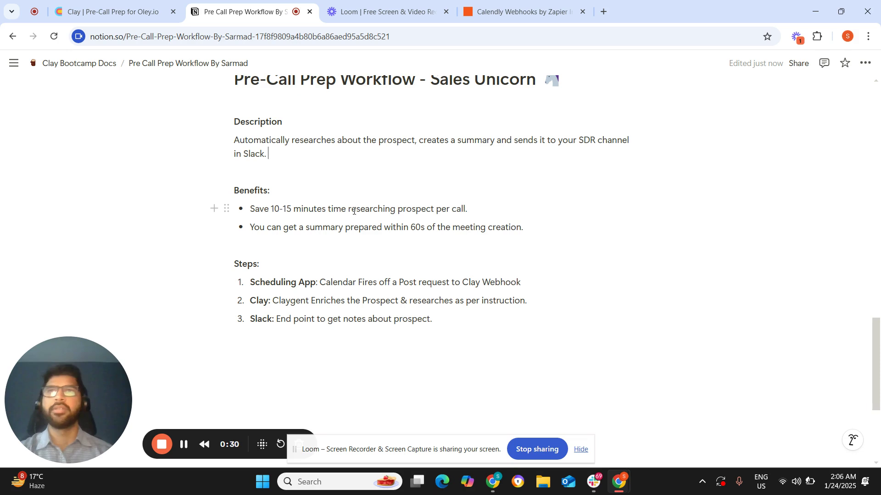
pyautogui.moveTo(351, 211); pyautogui.dragTo(441, 209)
pyautogui.click(469, 209)
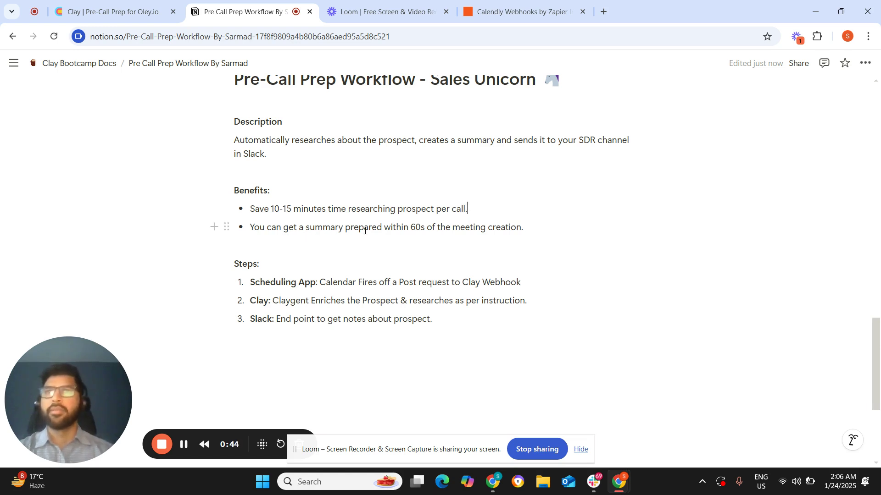
pyautogui.moveTo(410, 228); pyautogui.dragTo(427, 228)
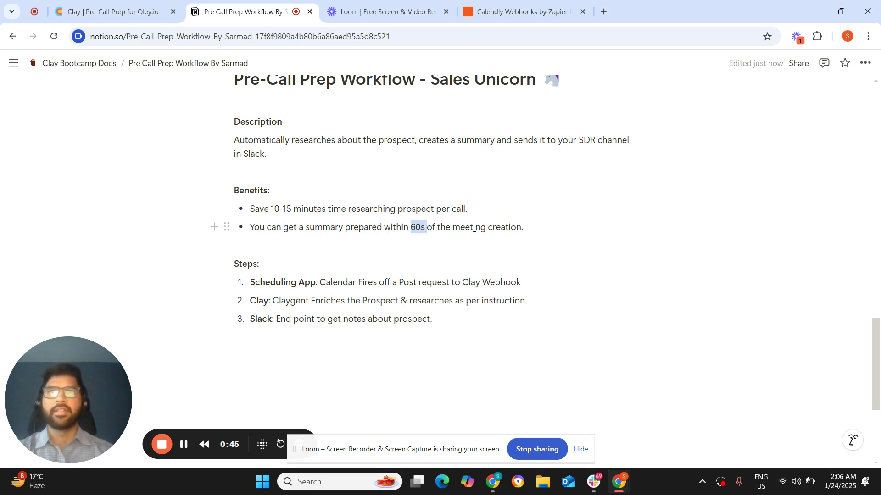
pyautogui.moveTo(523, 228); pyautogui.dragTo(453, 228)
pyautogui.click(533, 228)
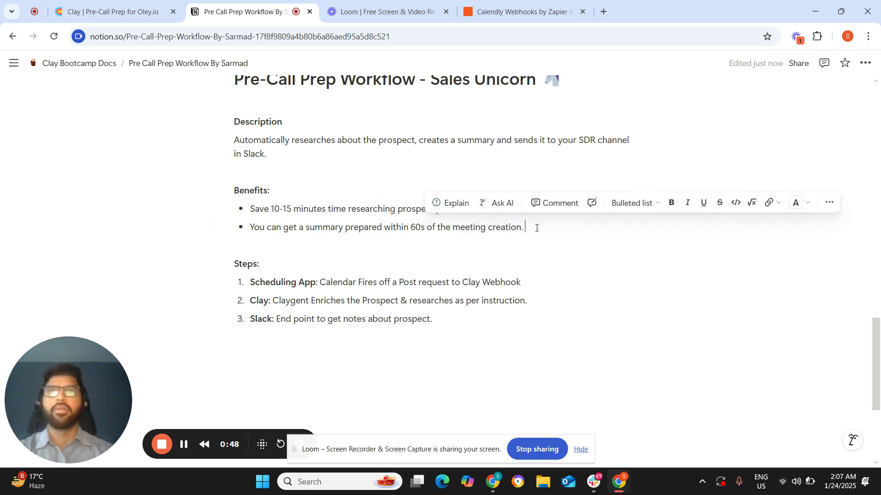
# Review the numbered workflow steps, highlighting the scheduling app's Post request, the Clay research instruction and the Slack end point.
pyautogui.scroll(-1, 421, 234)
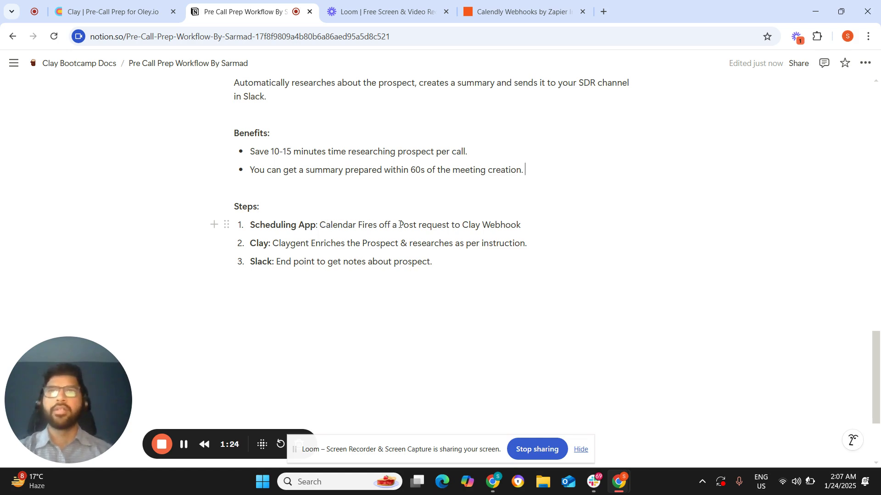
pyautogui.moveTo(401, 224); pyautogui.dragTo(450, 225)
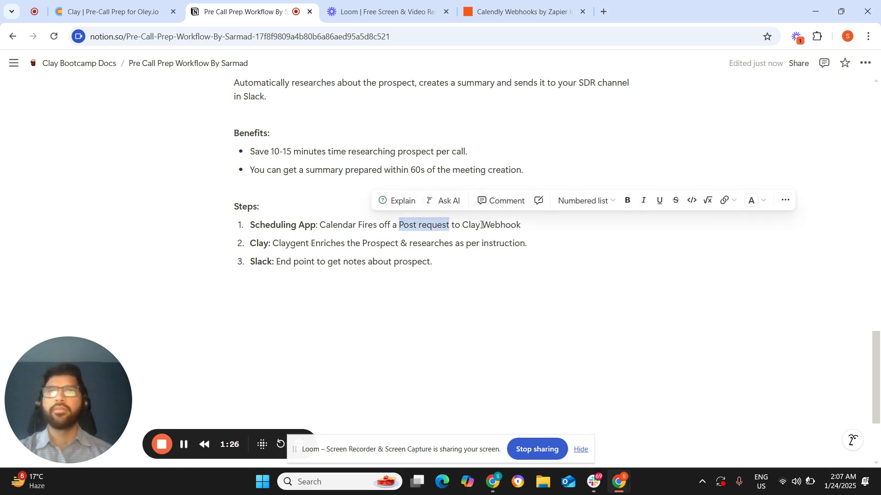
pyautogui.click(501, 224)
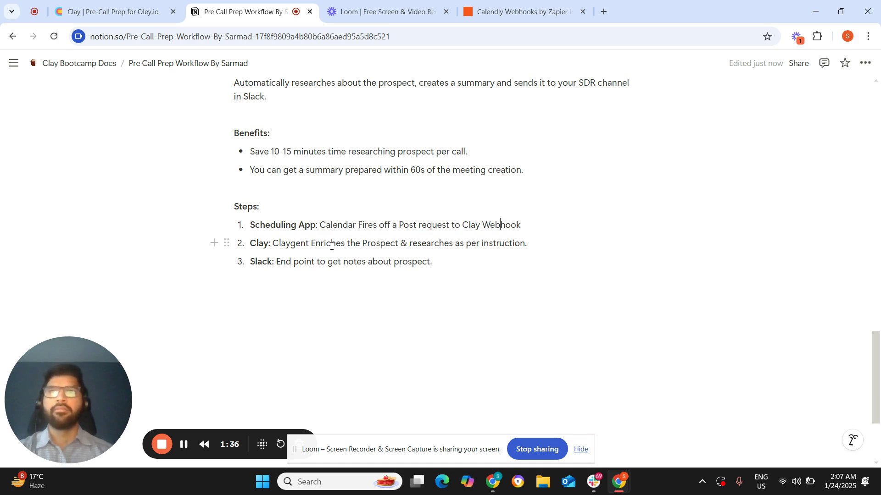
pyautogui.doubleClick(428, 244)
pyautogui.moveTo(483, 243); pyautogui.dragTo(516, 244)
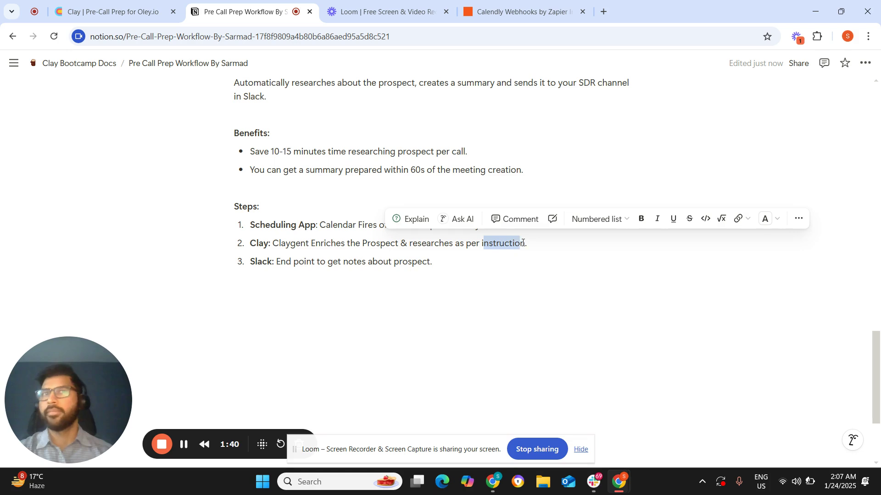
pyautogui.click(467, 243)
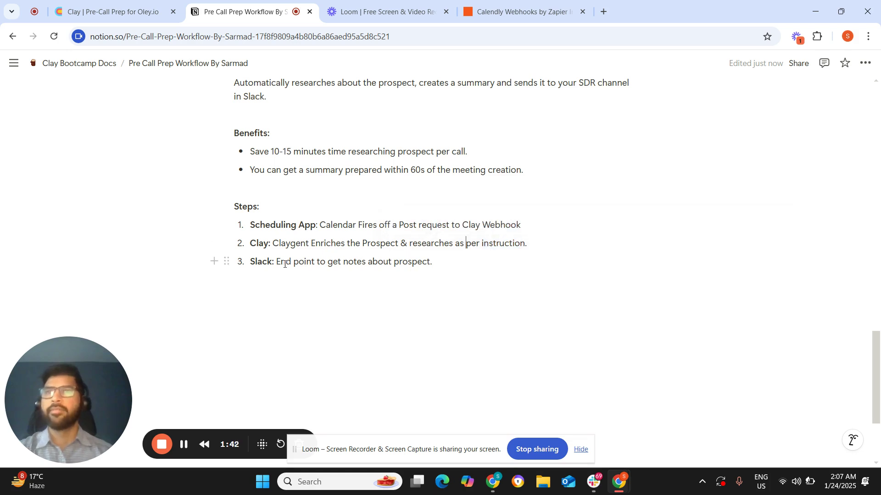
pyautogui.moveTo(252, 262); pyautogui.dragTo(326, 262)
pyautogui.click(437, 265)
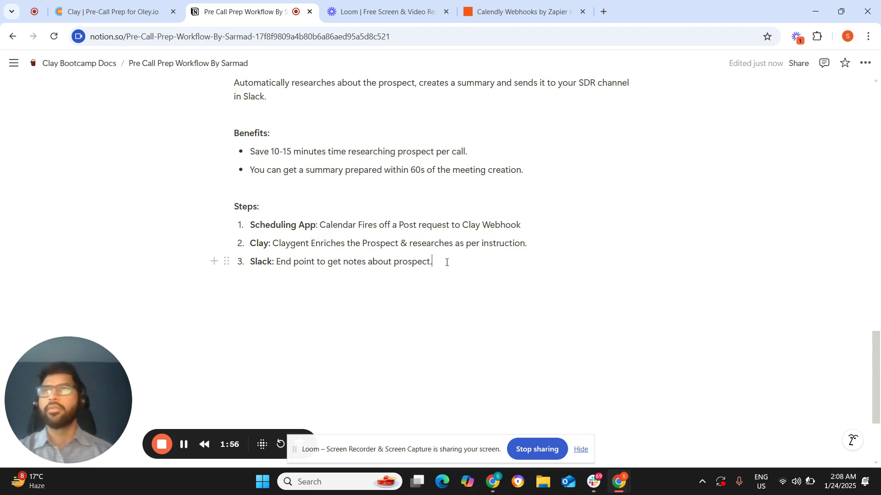
# Switch to the shared Clay table's graph and examine the Inputs, Finding Profiles and Domain using ai nodes.
pyautogui.hotkey('alt', 'Tab')
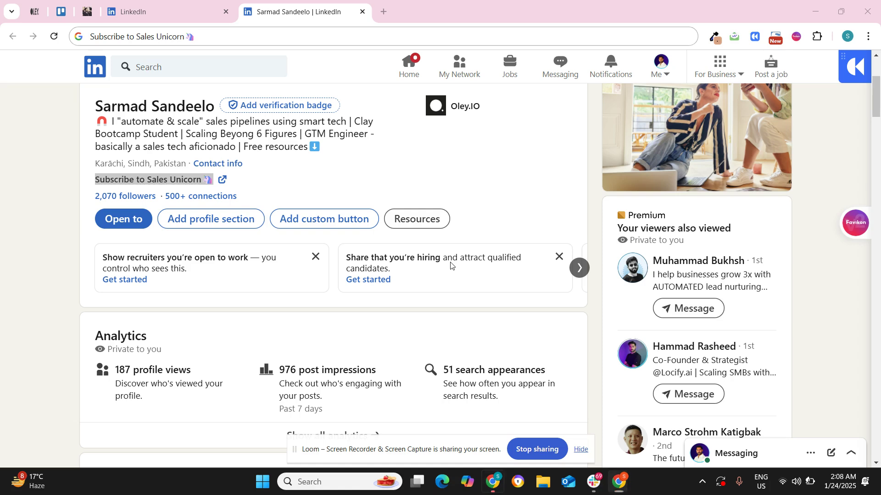
pyautogui.hotkey('alt', 'Tab')
pyautogui.hotkey('alt', 'Tab')
pyautogui.hotkey('alt', 'Tab')
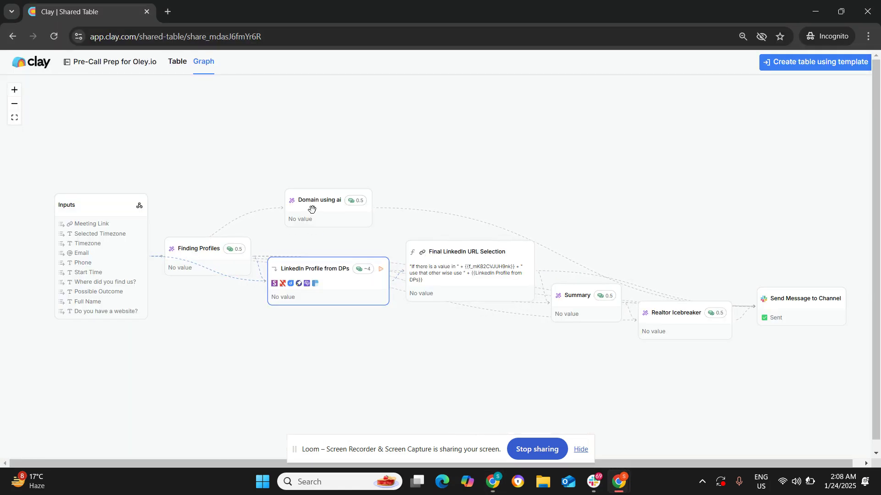
pyautogui.moveTo(486, 189); pyautogui.dragTo(465, 188)
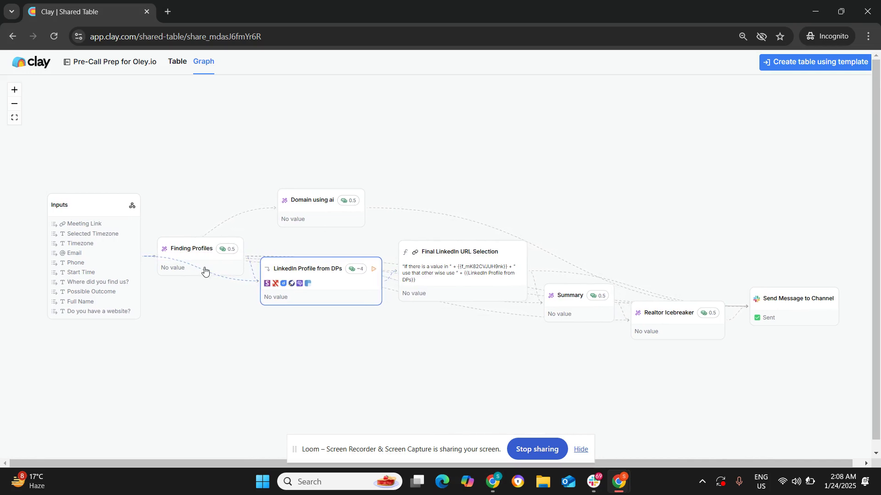
pyautogui.moveTo(193, 321)
pyautogui.mouseDown()
pyautogui.moveTo(197, 305)
pyautogui.moveTo(189, 311)
pyautogui.mouseUp()
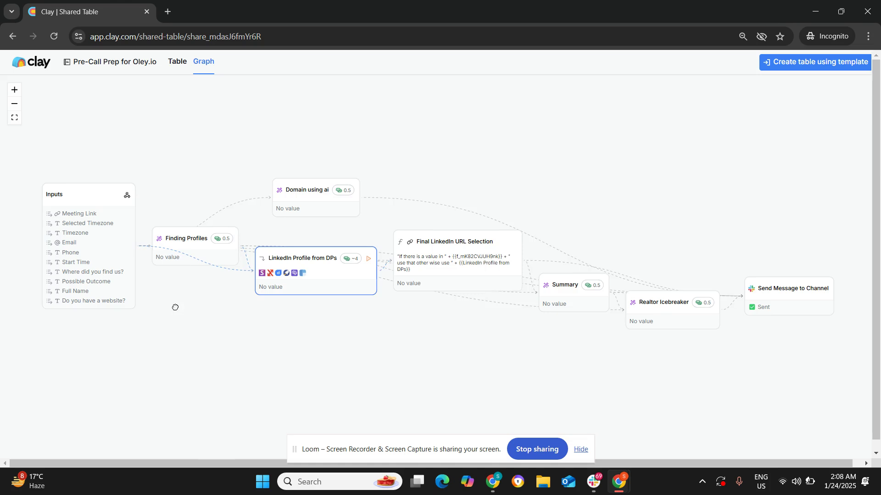
pyautogui.moveTo(174, 307); pyautogui.dragTo(163, 305)
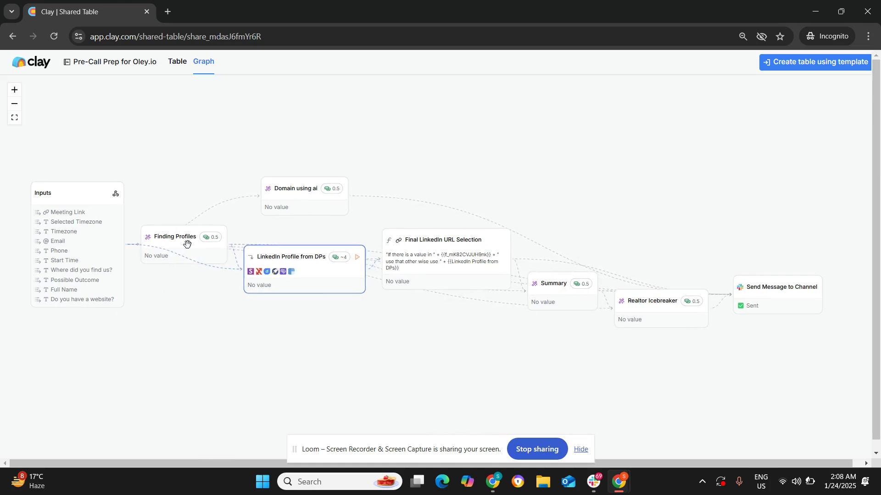
pyautogui.moveTo(183, 284); pyautogui.dragTo(169, 283)
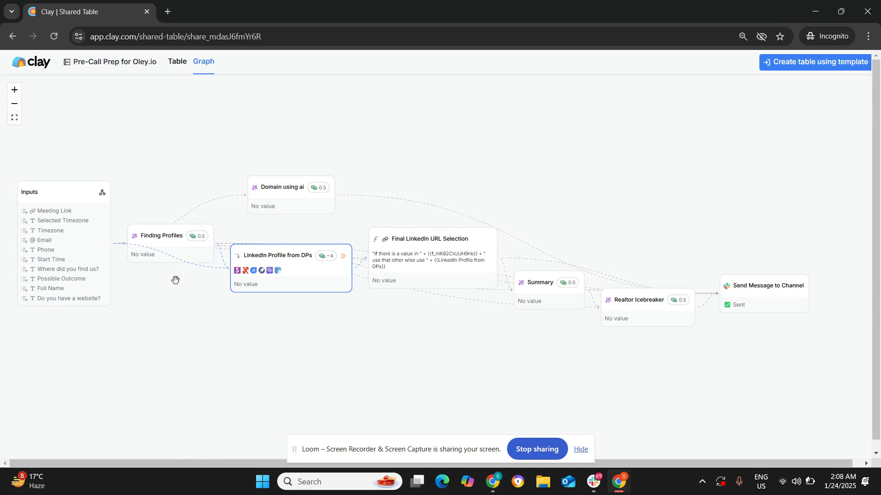
pyautogui.moveTo(176, 282); pyautogui.dragTo(170, 283)
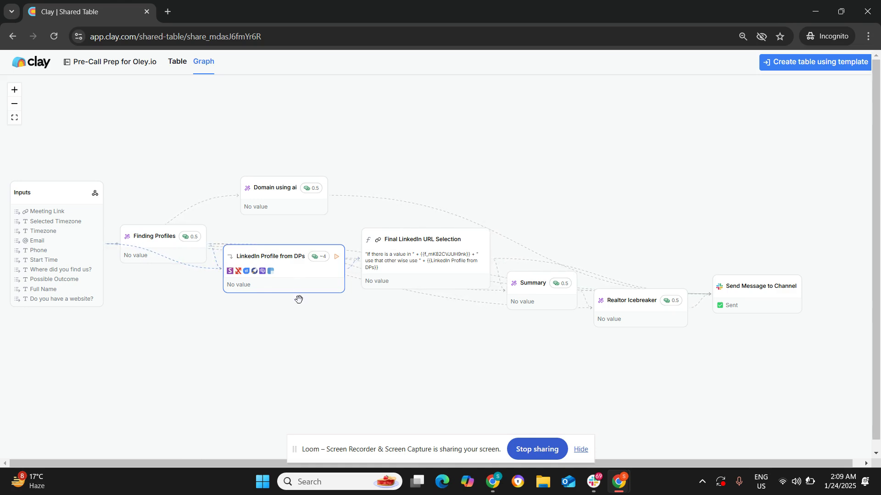
# Examine the graph's flow from LinkedIn Profile from DPs through Final LinkedIn URL Selection, Summary and Realtor Icebreaker to Send Message to Channel.
pyautogui.hscroll(2, 275, 302)
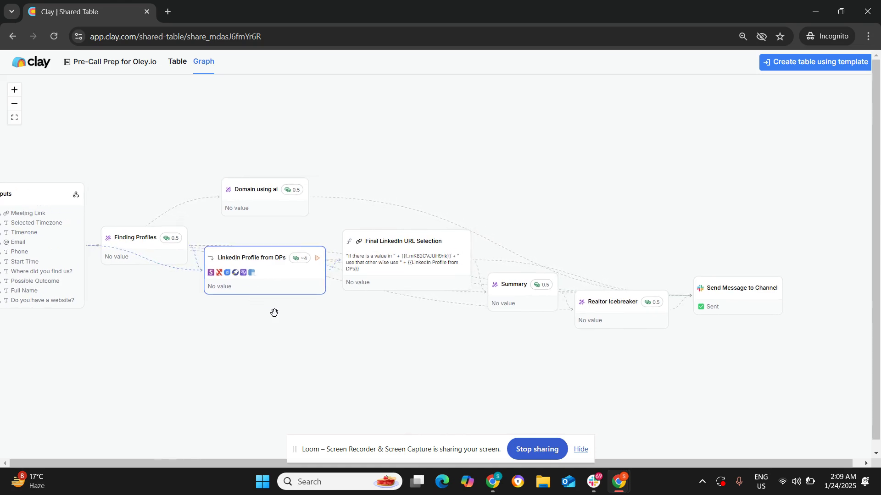
pyautogui.hscroll(-2, 274, 310)
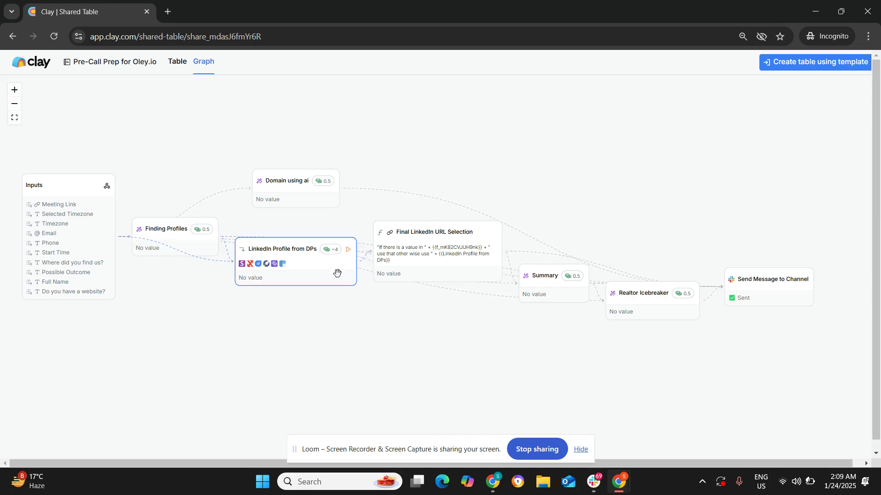
pyautogui.hscroll(2, 344, 308)
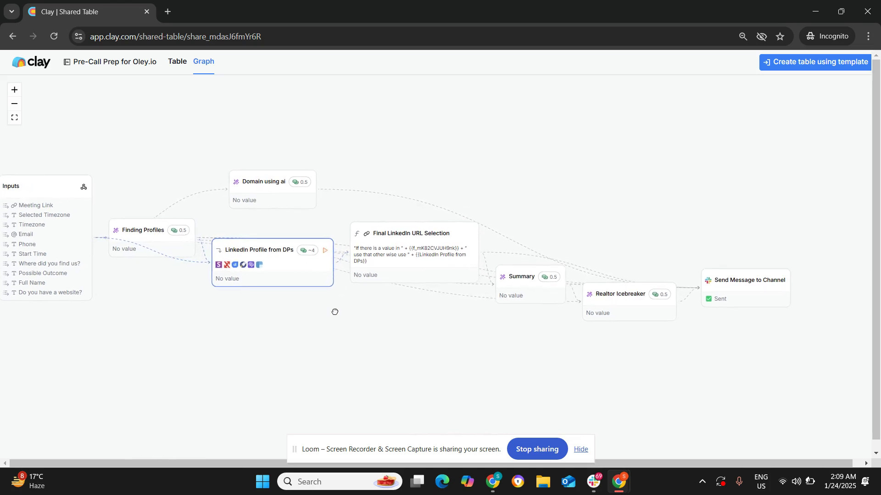
pyautogui.hscroll(-1, 335, 312)
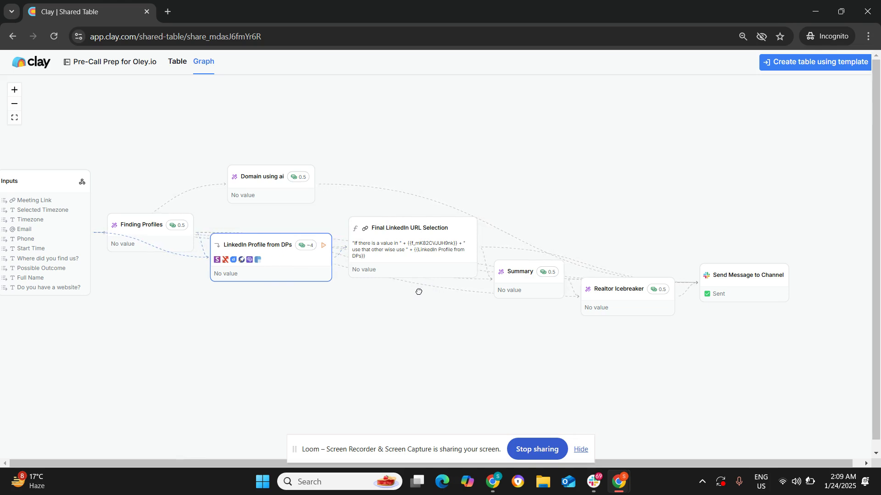
pyautogui.moveTo(419, 292); pyautogui.dragTo(350, 277)
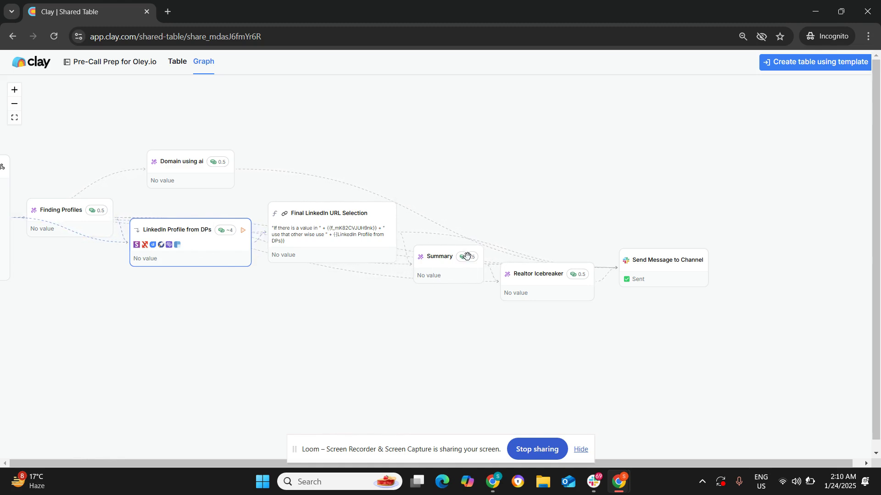
pyautogui.moveTo(454, 308); pyautogui.dragTo(429, 276)
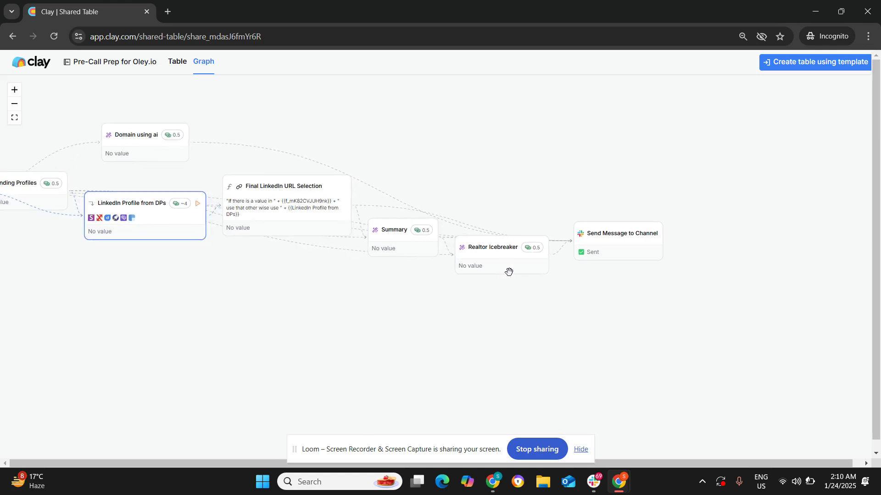
pyautogui.moveTo(518, 294); pyautogui.dragTo(510, 307)
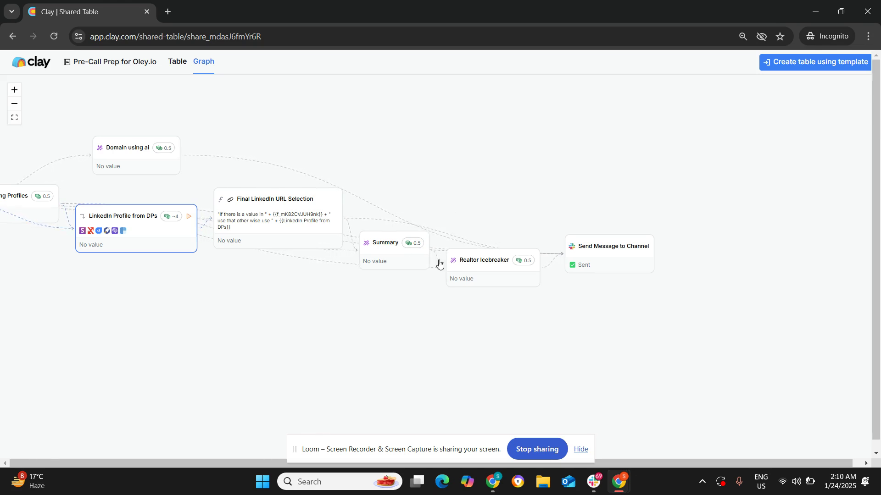
pyautogui.moveTo(398, 297); pyautogui.dragTo(456, 298)
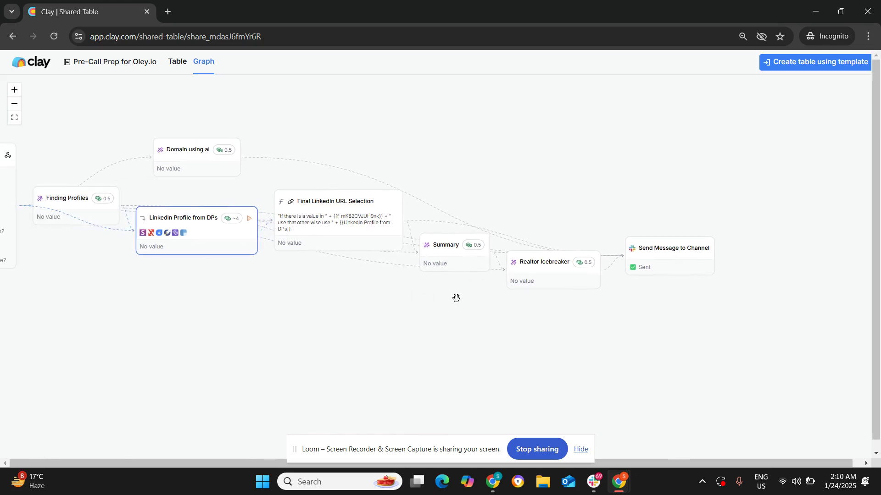
# Switch to the Pre-Call Prep for Oley.io table in Clay and inspect the webhook data received in row 6.
pyautogui.hotkey('alt', 'Tab')
pyautogui.moveTo(225, 37); pyautogui.dragTo(179, 2)
pyautogui.hotkey('alt', 'Tab')
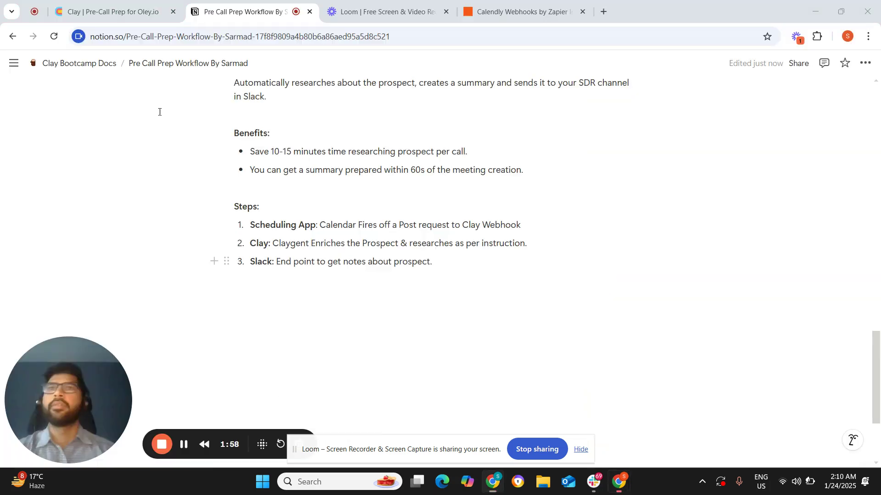
pyautogui.click(95, 3)
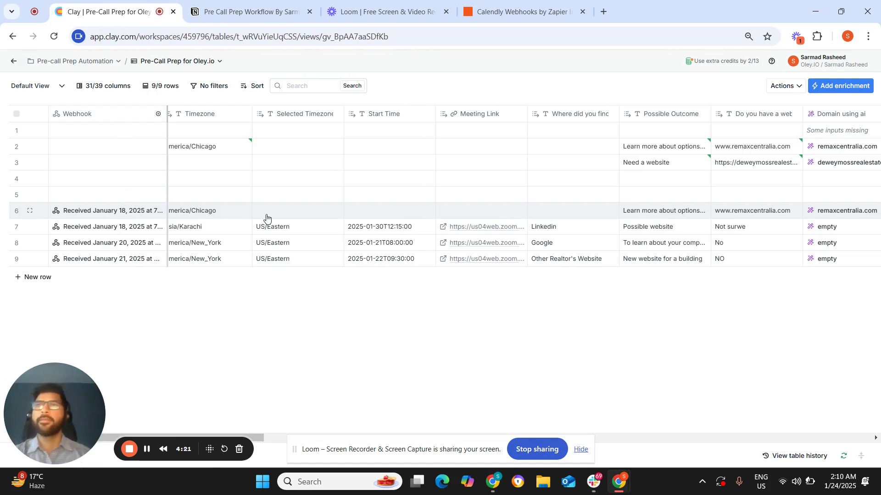
pyautogui.click(110, 211)
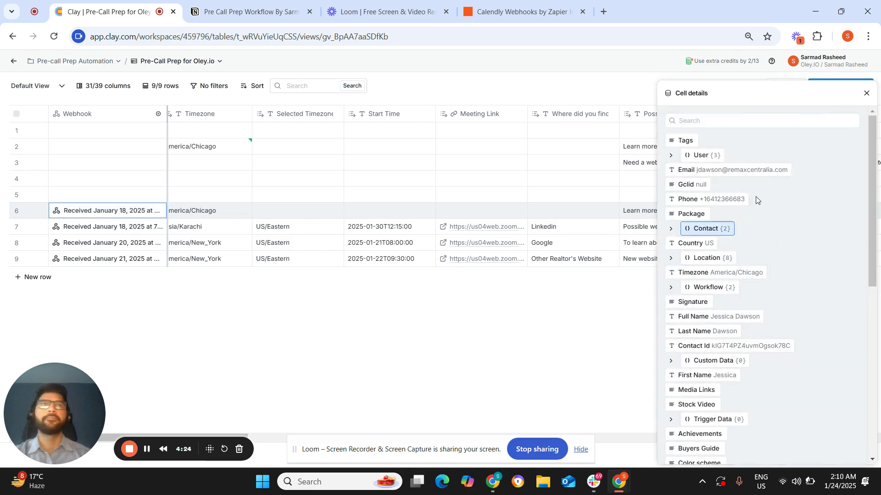
pyautogui.click(869, 95)
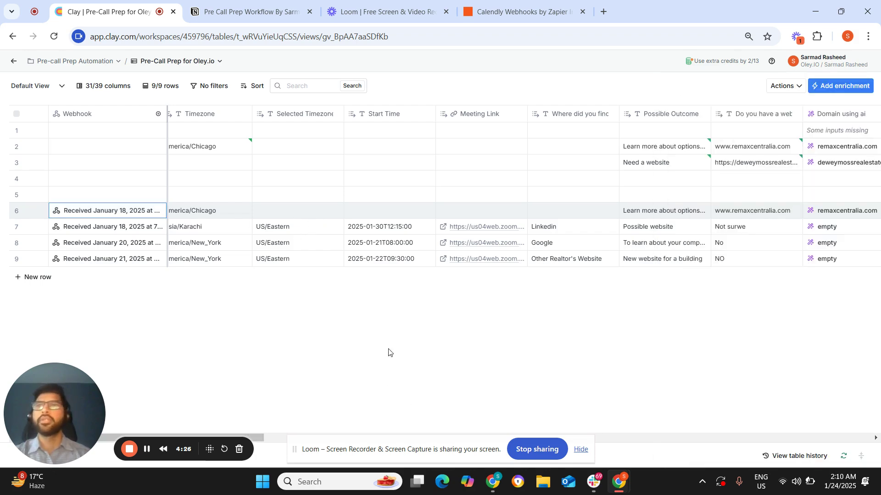
# Inspect the cell details of the Finding Profiles response in row 7.
pyautogui.hscroll(2, 413, 211)
pyautogui.hscroll(10, 412, 211)
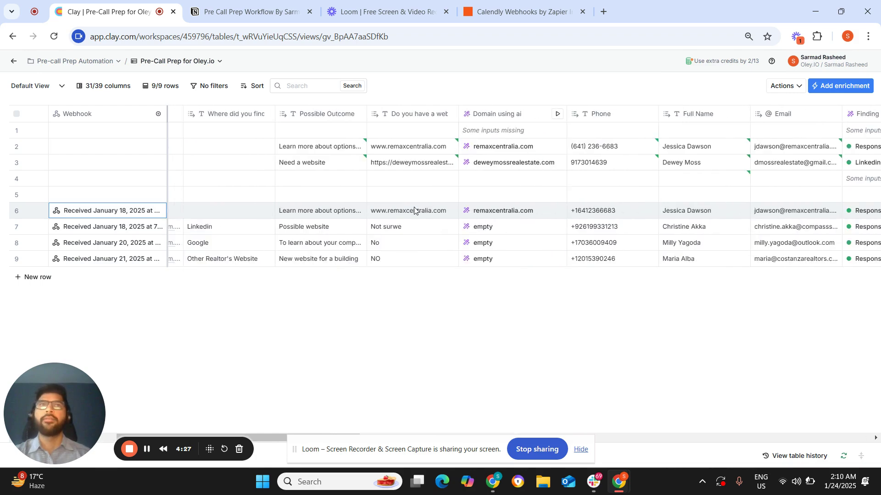
pyautogui.hscroll(3, 415, 210)
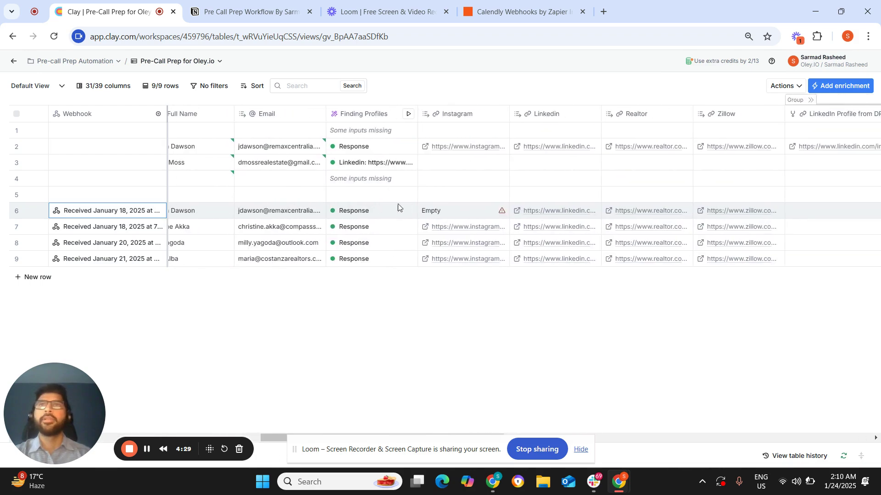
pyautogui.click(376, 236)
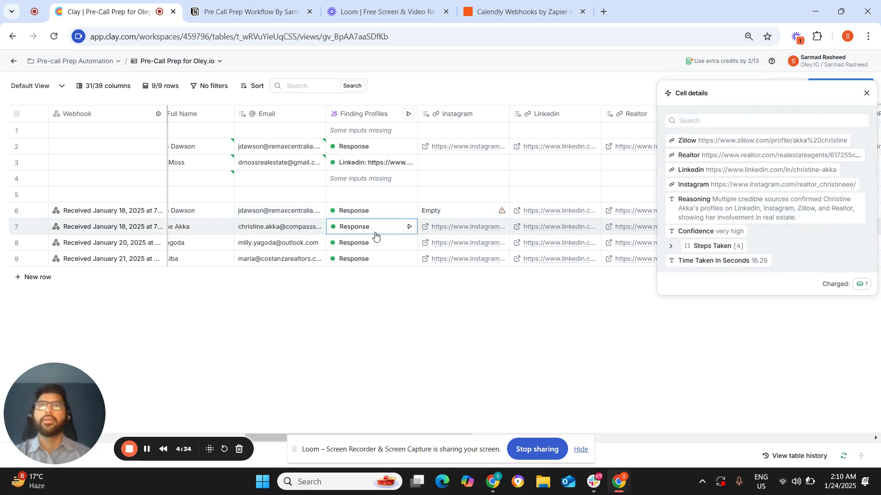
pyautogui.click(866, 94)
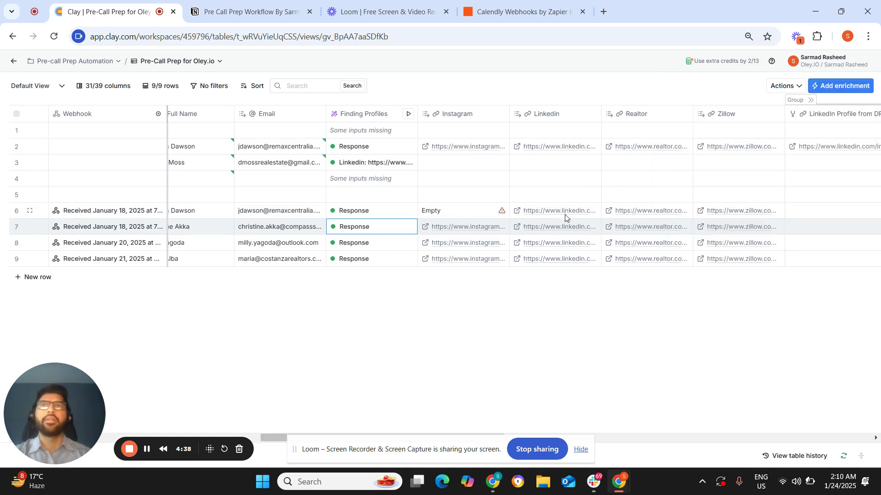
# Open the Summary column's configuration and read its prompt through to the output template.
pyautogui.hscroll(4, 558, 225)
pyautogui.hscroll(3, 468, 236)
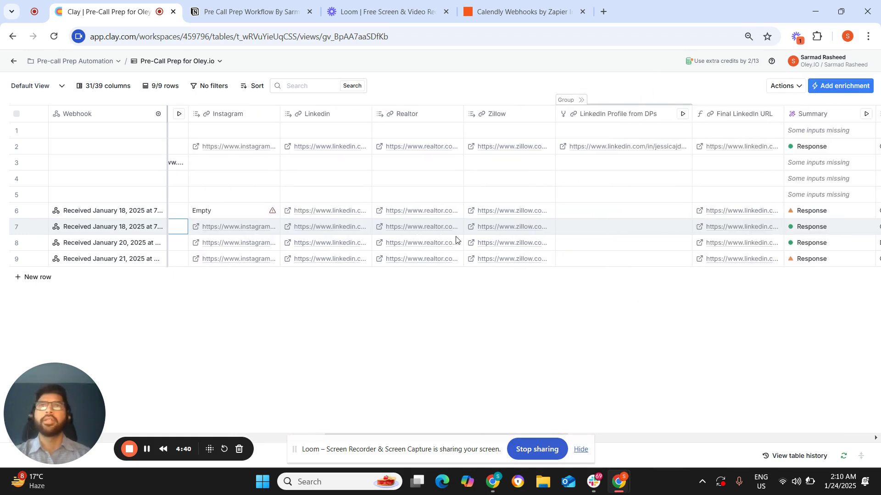
pyautogui.hscroll(9, 546, 231)
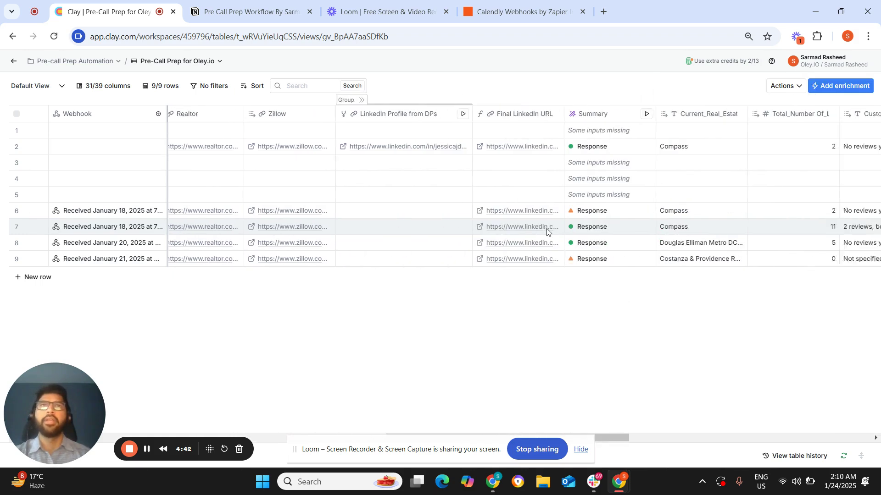
pyautogui.click(430, 118)
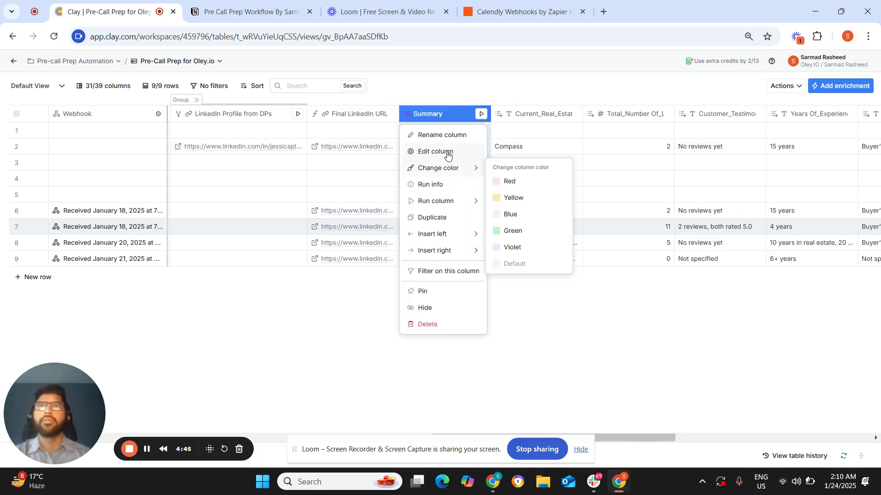
pyautogui.click(589, 251)
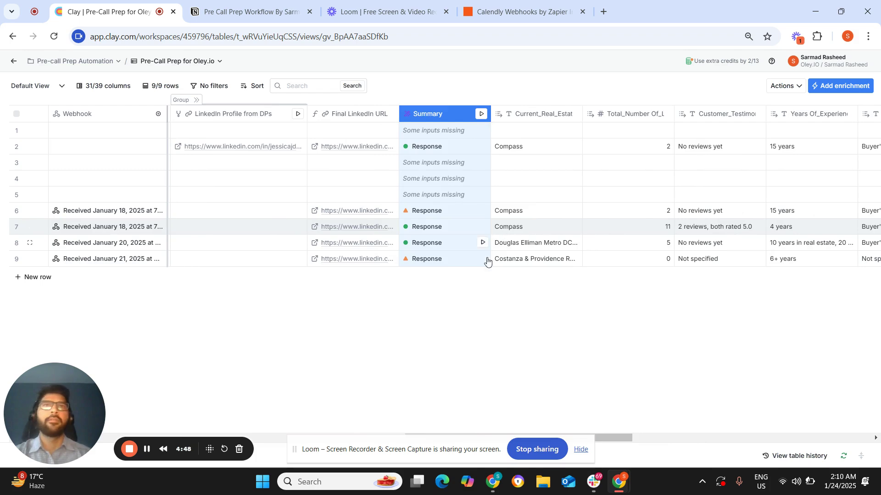
pyautogui.click(452, 178)
pyautogui.scroll(-10, 780, 273)
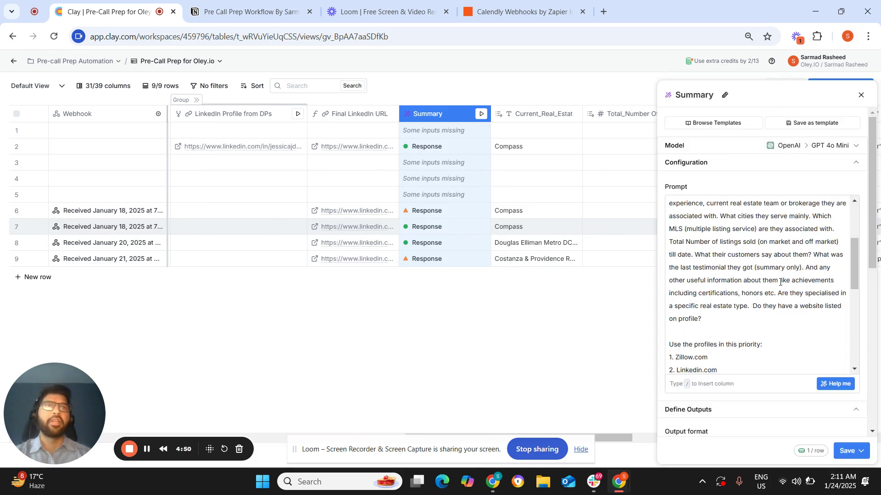
pyautogui.scroll(-1, 770, 400)
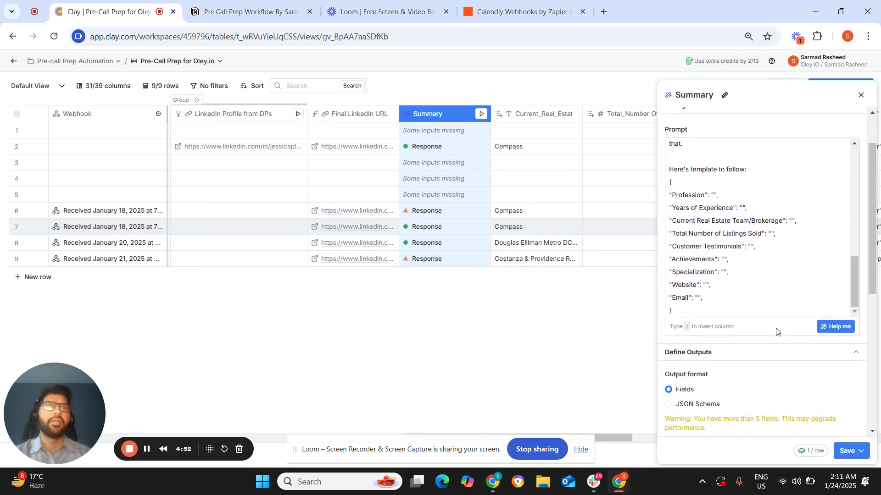
pyautogui.scroll(1, 777, 330)
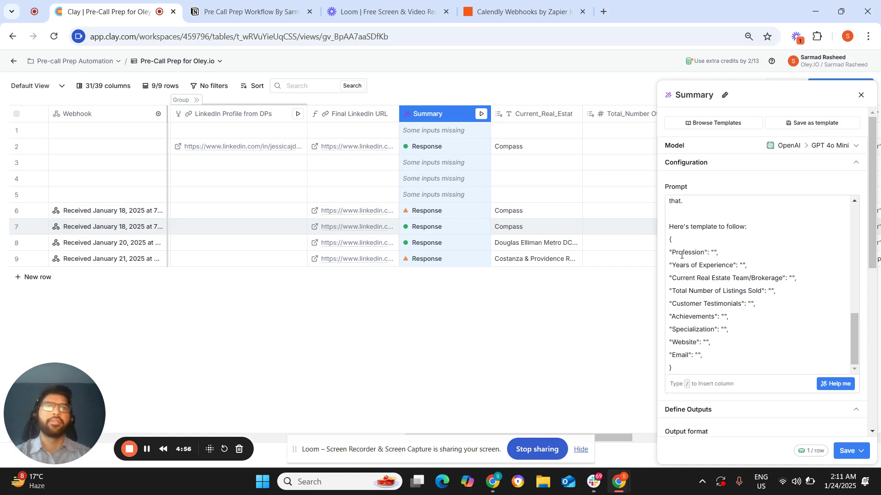
# Examine the Summary prompt's template fields, highlighting Profession, Total Number of Listings Sold, Customer Testimonials, Achievements and Specialization.
pyautogui.moveTo(673, 252); pyautogui.dragTo(705, 252)
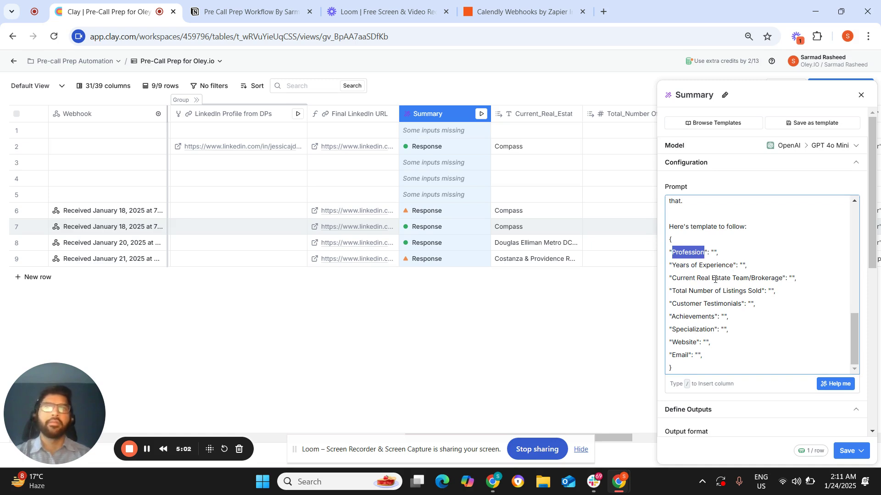
pyautogui.moveTo(692, 291); pyautogui.dragTo(752, 292)
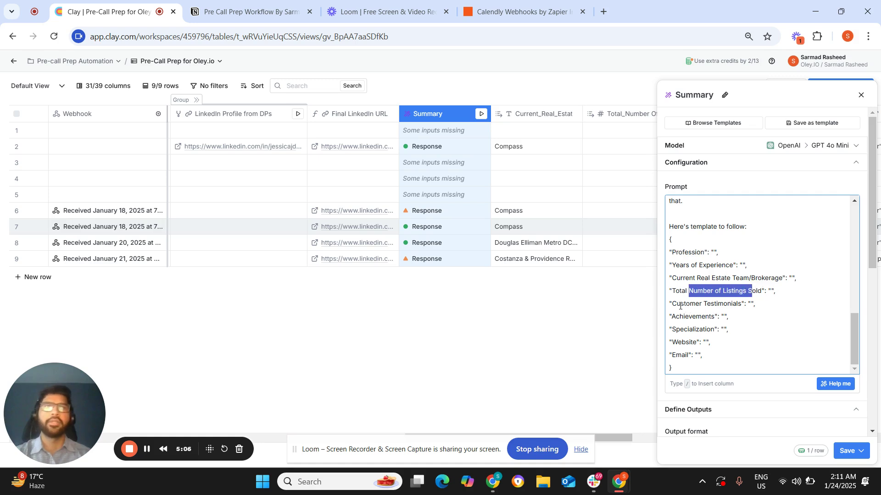
pyautogui.moveTo(680, 305); pyautogui.dragTo(737, 305)
pyautogui.click(696, 317)
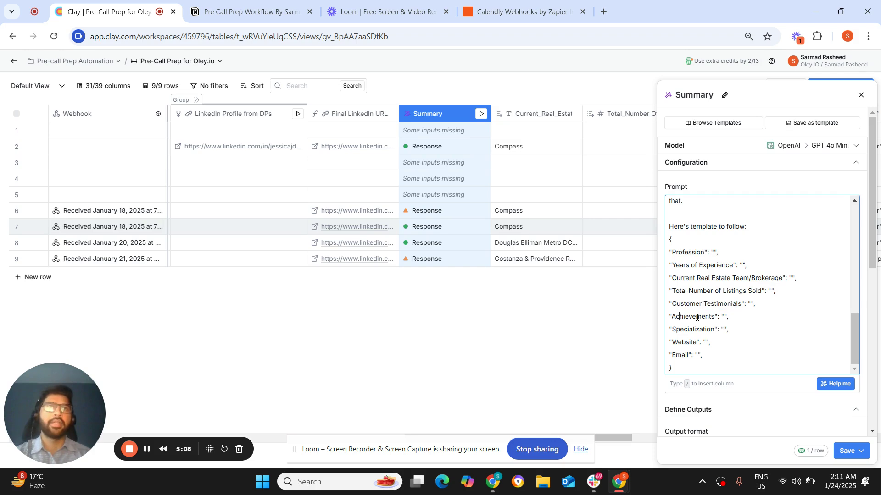
pyautogui.moveTo(679, 317)
pyautogui.mouseDown()
pyautogui.moveTo(717, 318)
pyautogui.moveTo(677, 330)
pyautogui.mouseUp()
# Review the Summary column's defined output fields and their data types, and close its configuration without saving.
pyautogui.scroll(-4, 756, 369)
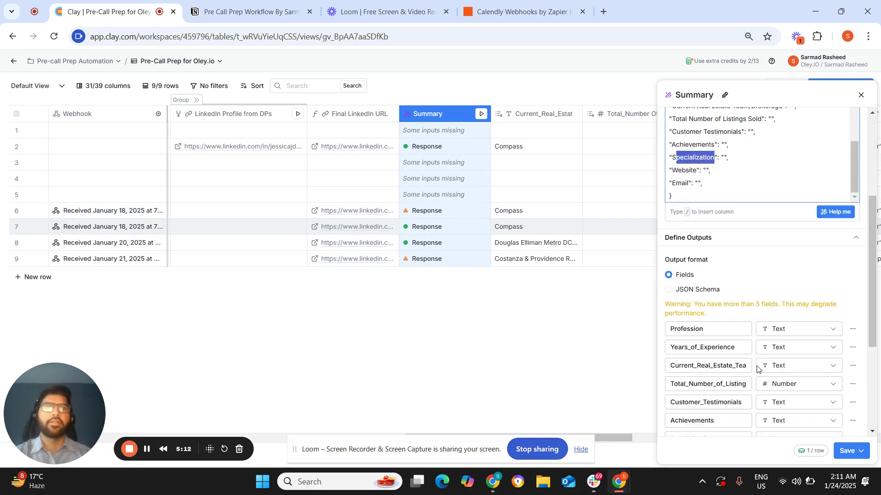
pyautogui.scroll(2, 758, 369)
pyautogui.scroll(-5, 768, 349)
pyautogui.scroll(2, 771, 334)
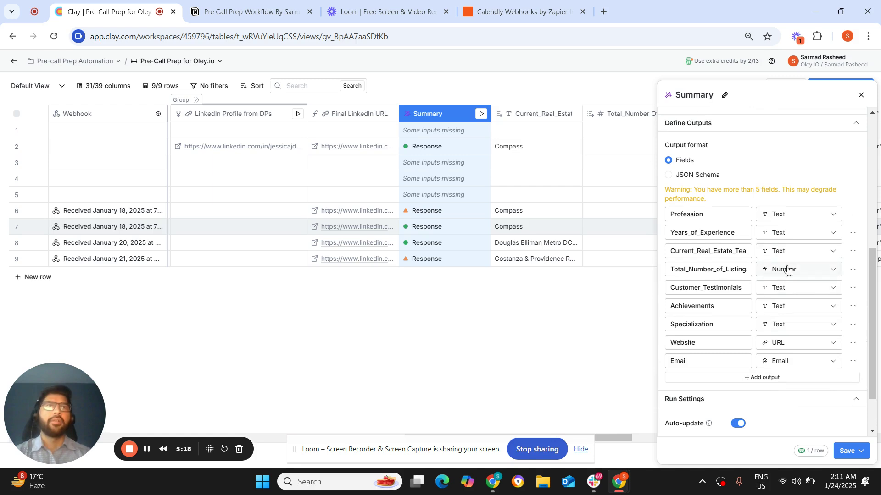
pyautogui.click(861, 95)
# Open the Realtor Icebreaker column's configuration and read the prompt with its inserted column inputs.
pyautogui.hscroll(3, 627, 214)
pyautogui.hscroll(6, 626, 215)
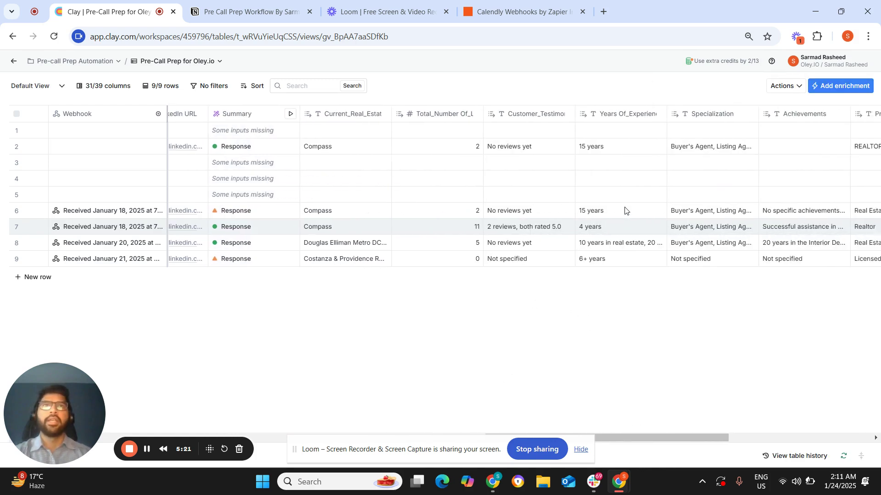
pyautogui.hscroll(6, 552, 204)
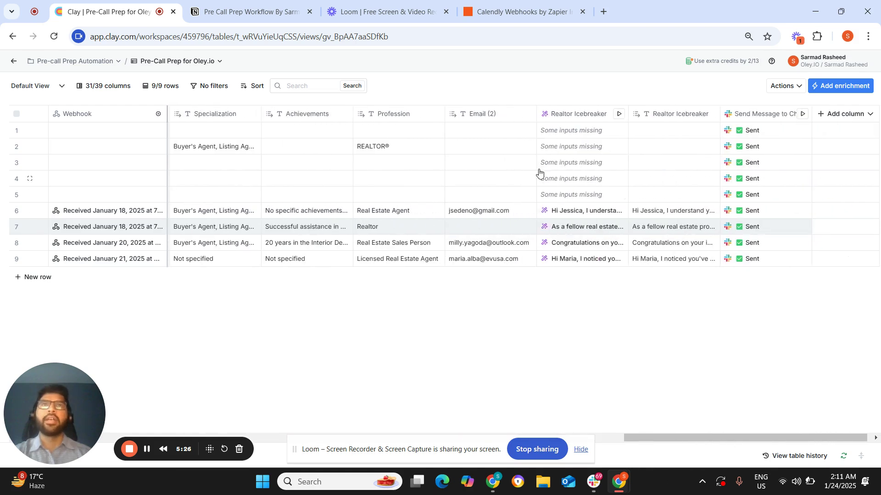
pyautogui.click(593, 116)
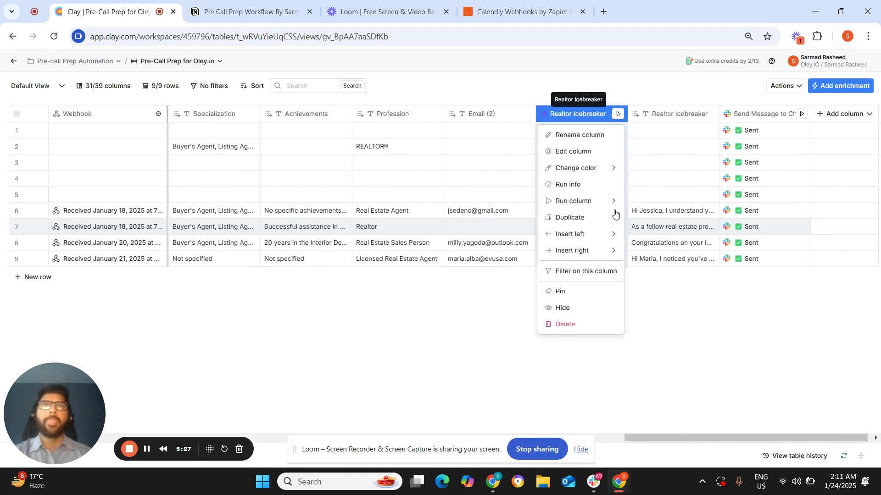
pyautogui.click(582, 154)
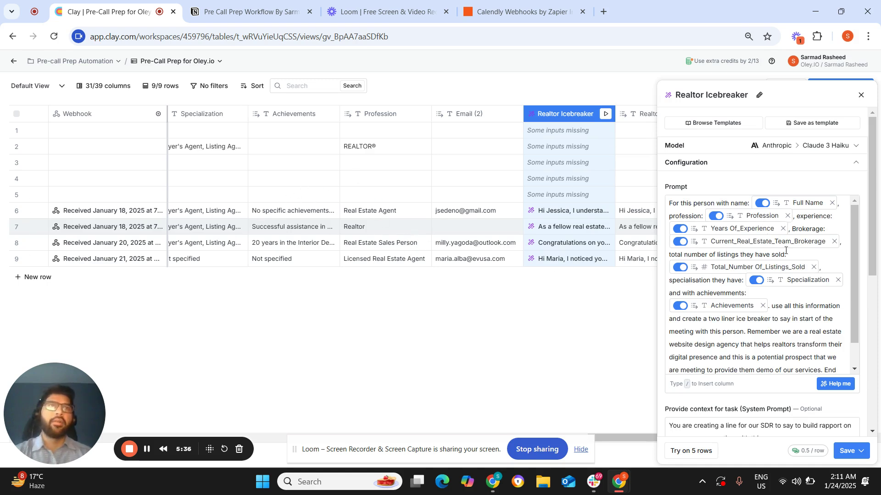
pyautogui.scroll(-2, 753, 281)
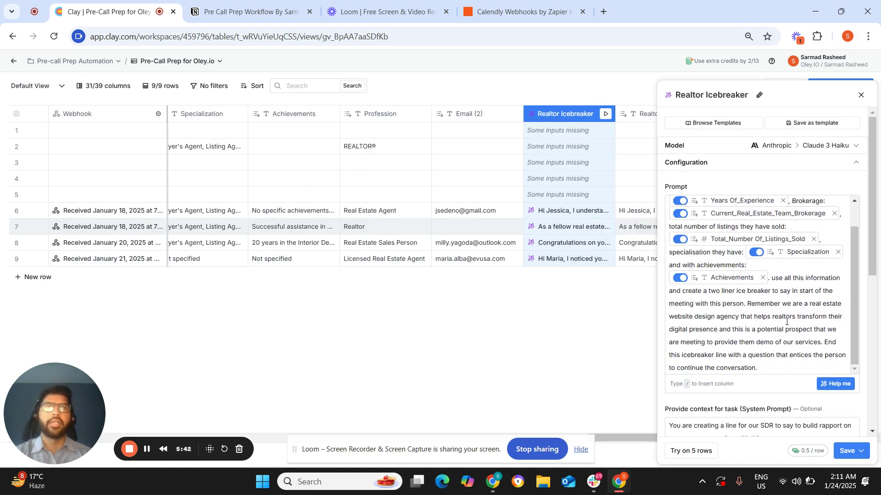
pyautogui.scroll(-1, 787, 321)
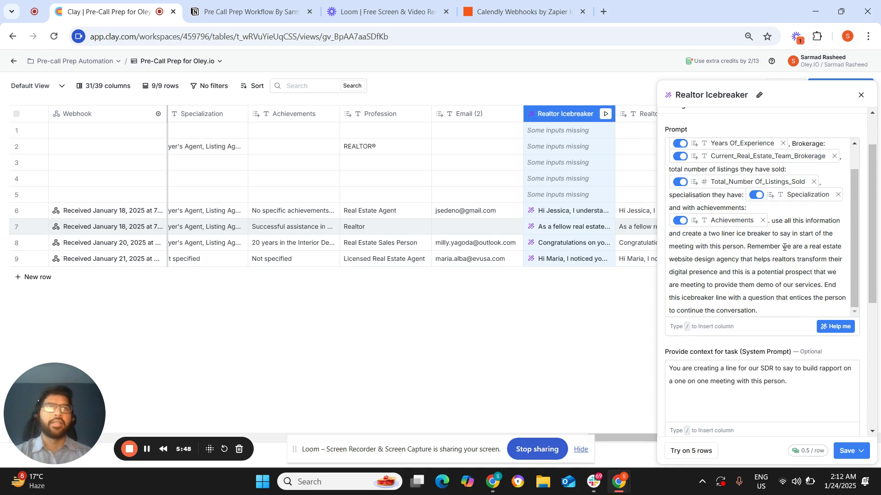
# Highlight the Realtor Icebreaker prompt's instructions about the website design agency and ending the icebreaker line with a question that continues the conversation.
pyautogui.moveTo(783, 247); pyautogui.dragTo(841, 247)
pyautogui.moveTo(683, 260); pyautogui.dragTo(743, 264)
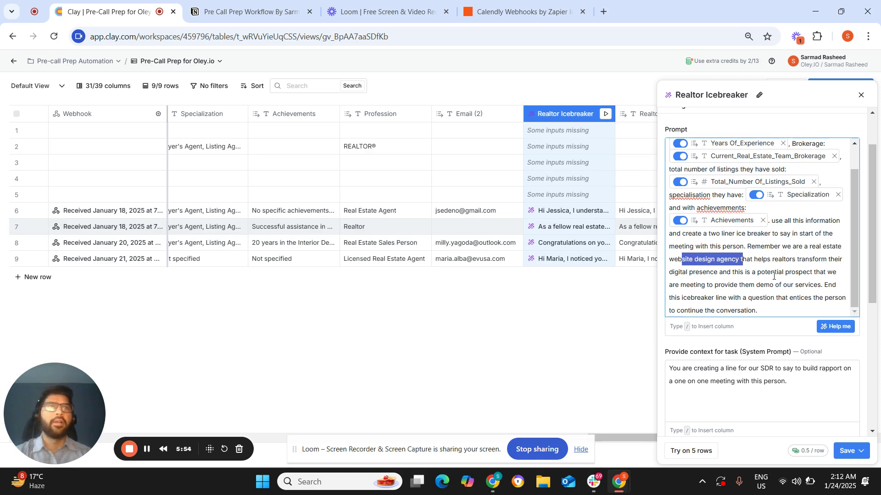
pyautogui.scroll(-1, 780, 275)
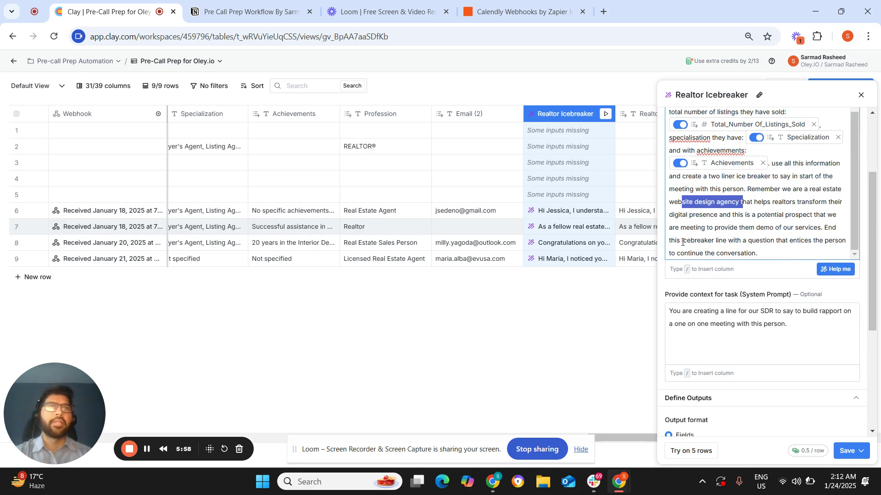
pyautogui.moveTo(682, 242); pyautogui.dragTo(720, 244)
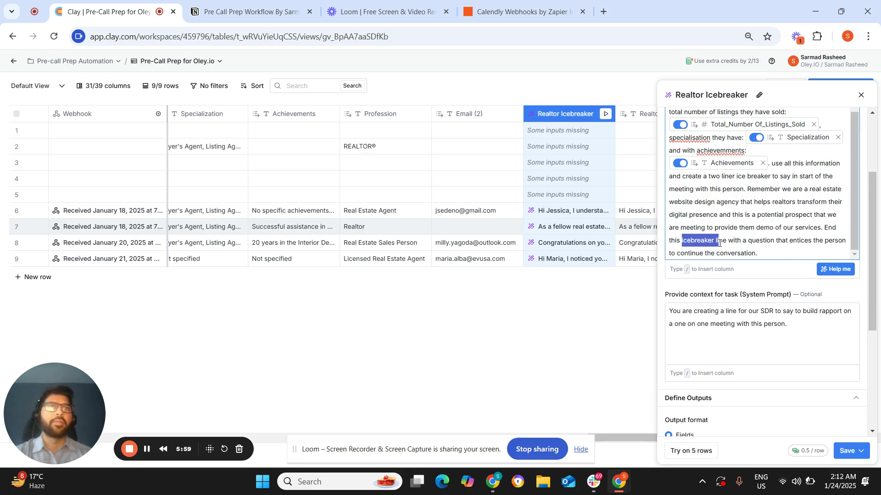
pyautogui.click(785, 241)
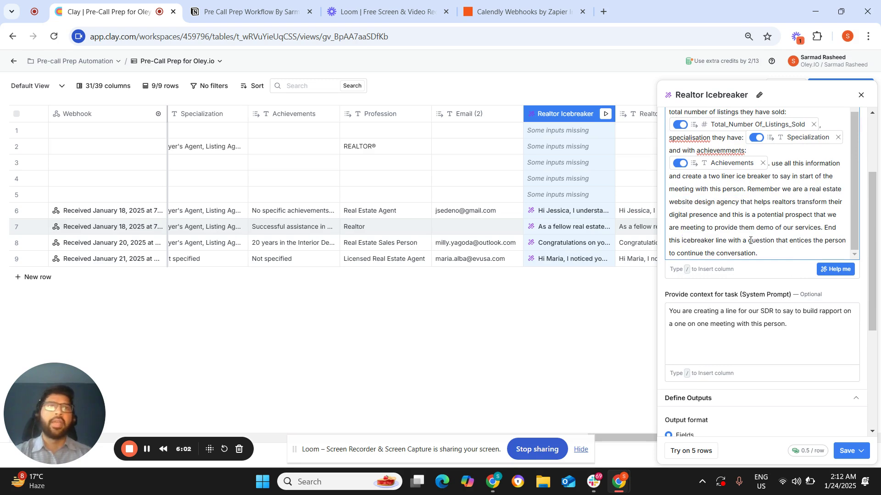
pyautogui.moveTo(750, 241); pyautogui.dragTo(812, 243)
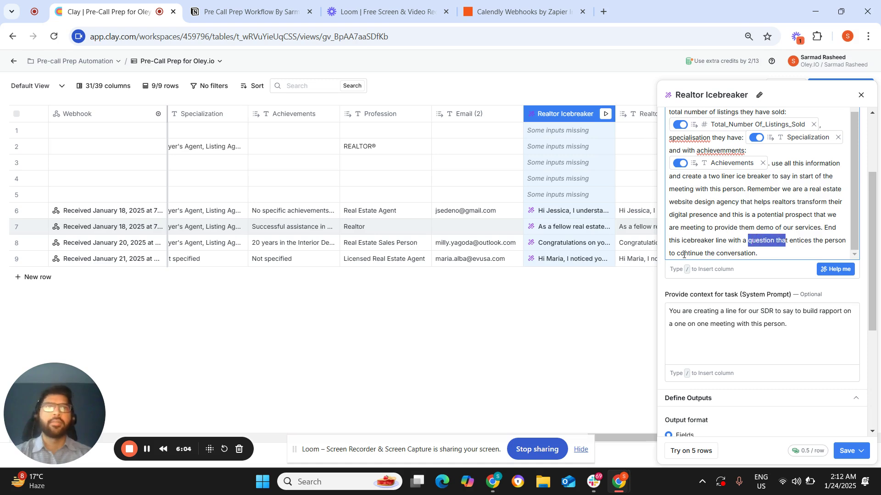
pyautogui.moveTo(684, 255); pyautogui.dragTo(747, 255)
pyautogui.click(775, 255)
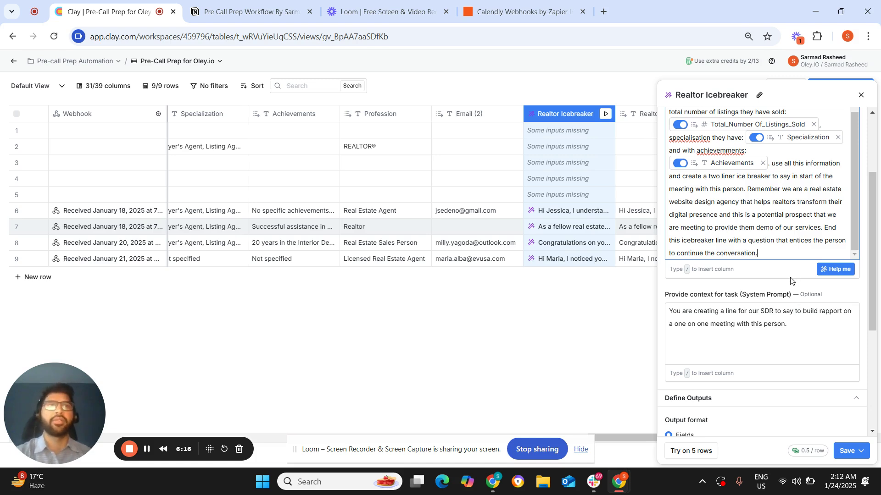
# Review the Realtor Icebreaker's system prompt, Ice_breaker text output and Claude 3 Haiku model selection.
pyautogui.scroll(3, 786, 297)
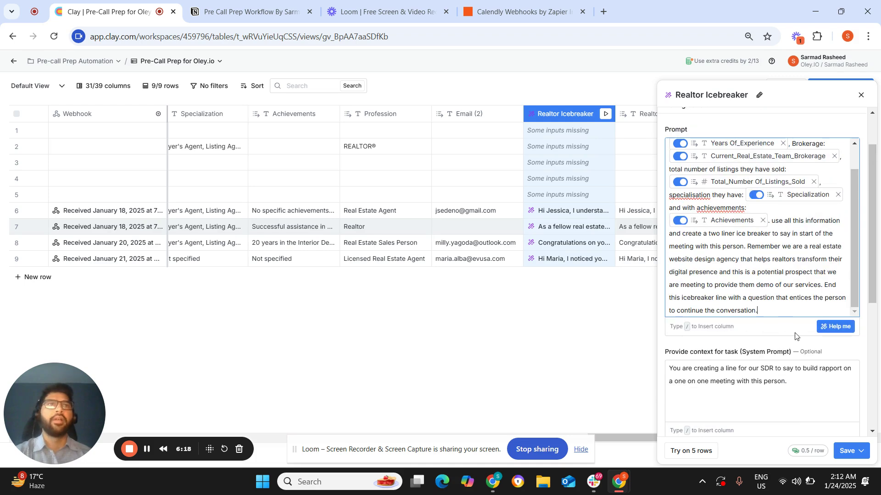
pyautogui.scroll(-8, 781, 315)
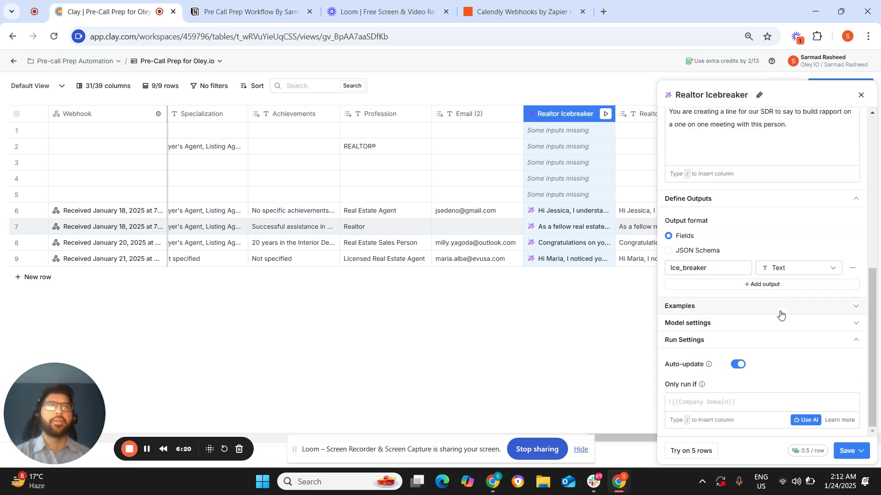
pyautogui.scroll(8, 798, 307)
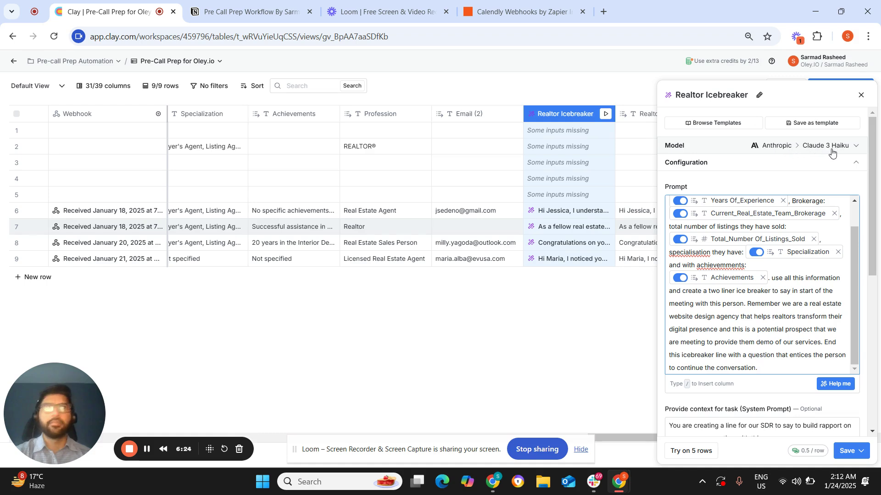
pyautogui.scroll(-8, 789, 267)
pyautogui.scroll(-1, 789, 268)
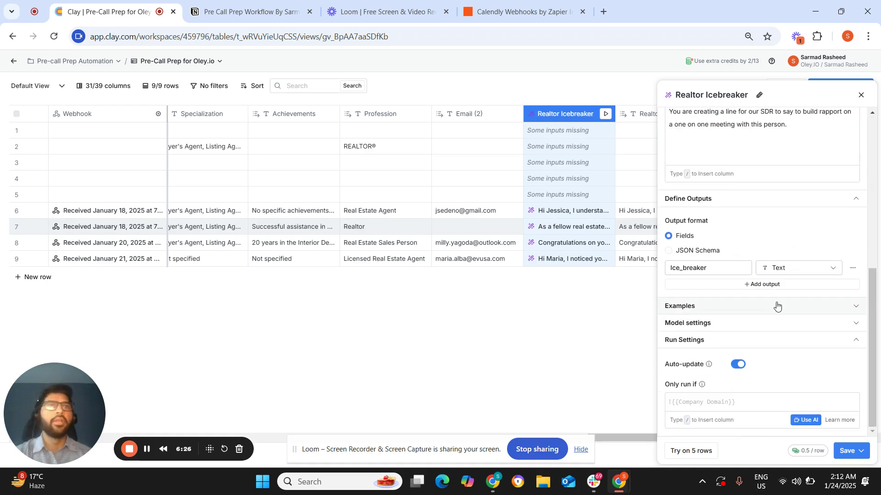
# Inspect the Realtor Icebreaker's Examples section, run settings and save options, and close the configuration without saving.
pyautogui.click(770, 309)
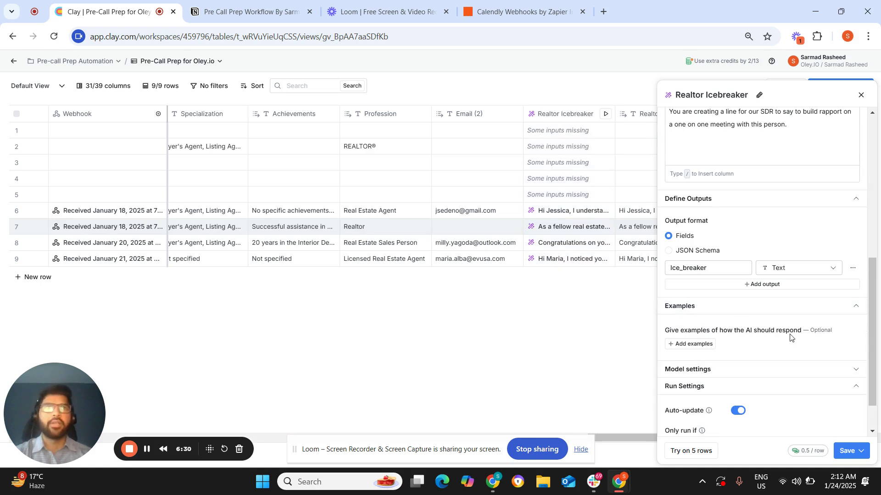
pyautogui.scroll(1, 790, 337)
pyautogui.scroll(-2, 782, 350)
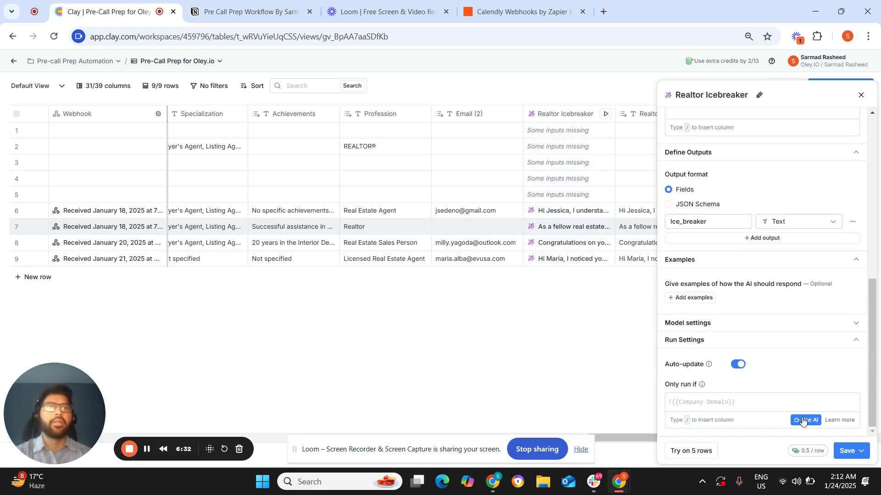
pyautogui.click(849, 451)
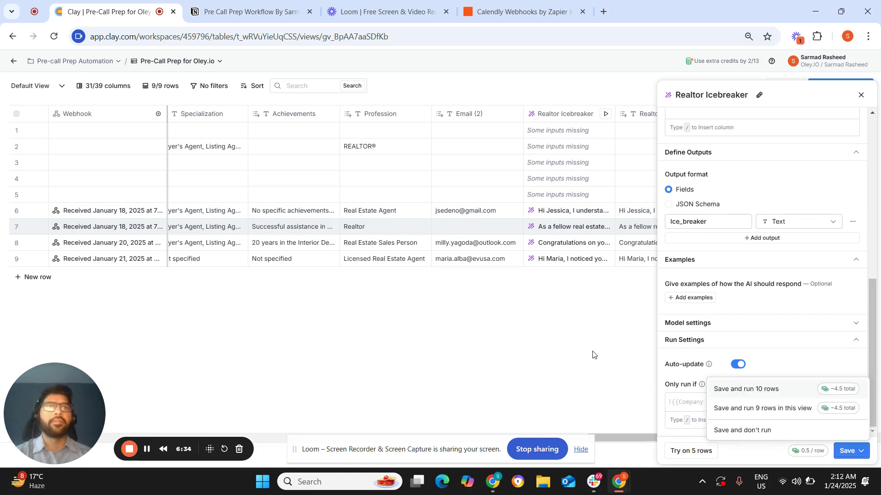
pyautogui.click(861, 95)
pyautogui.click(861, 95)
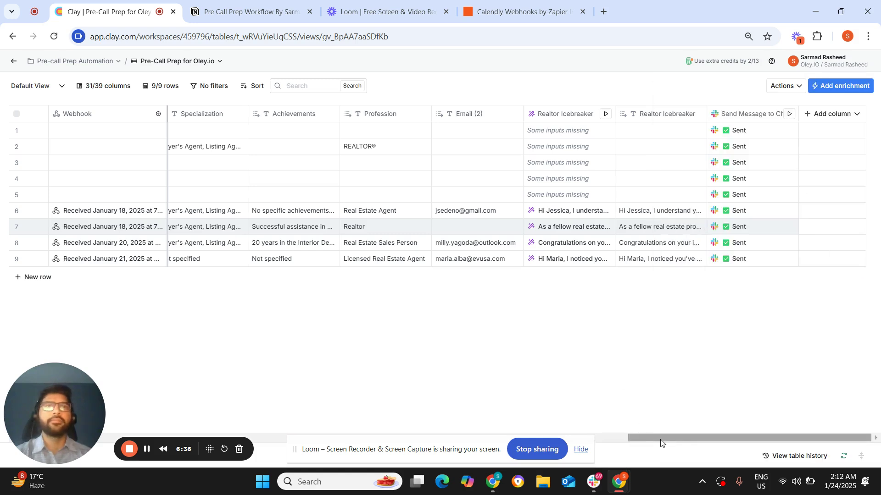
# Open the Send Message to Channel column's configuration and review its Slack channel, summary and Form Information settings.
pyautogui.click(744, 119)
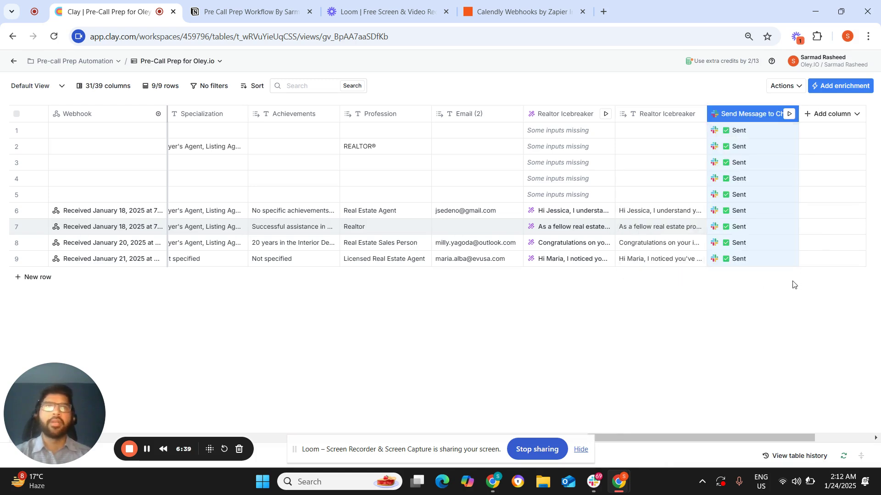
pyautogui.scroll(-5, 774, 270)
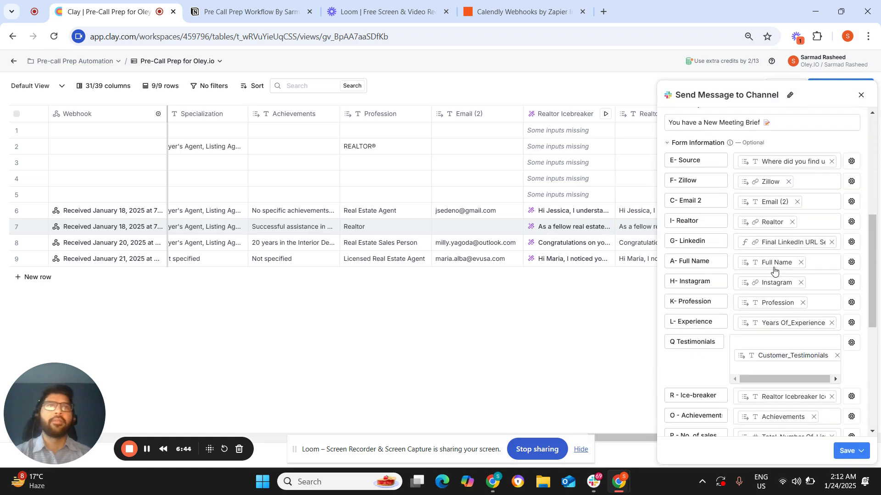
pyautogui.scroll(-3, 779, 264)
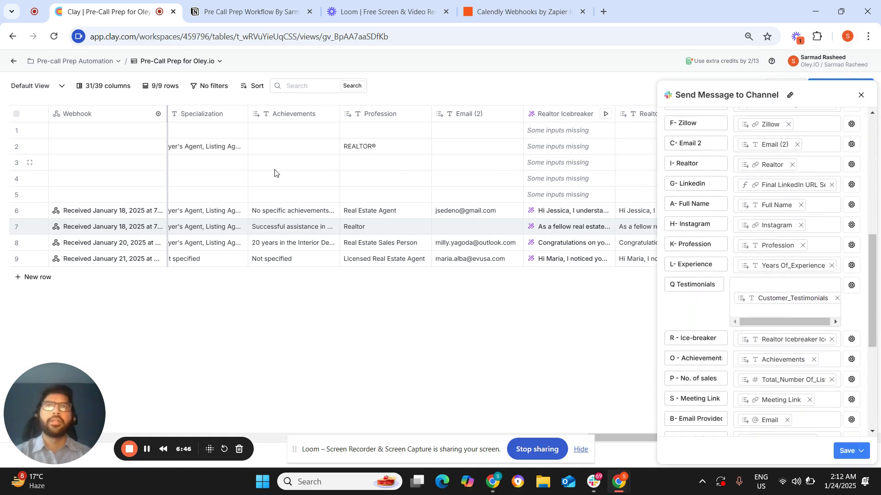
pyautogui.scroll(3, 716, 193)
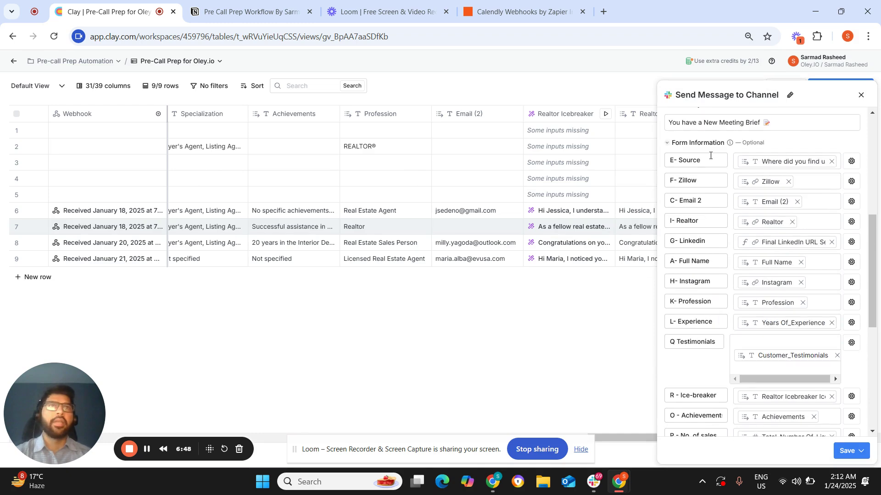
pyautogui.scroll(-4, 752, 202)
pyautogui.scroll(-3, 751, 316)
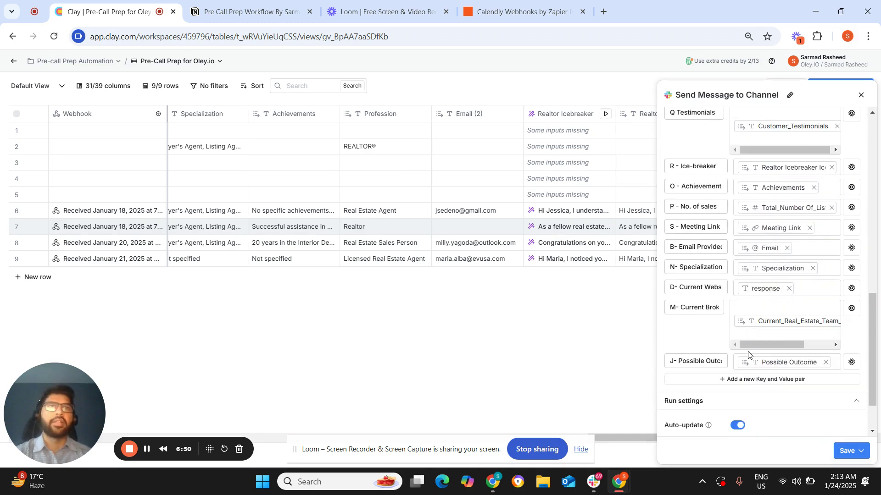
pyautogui.scroll(8, 743, 293)
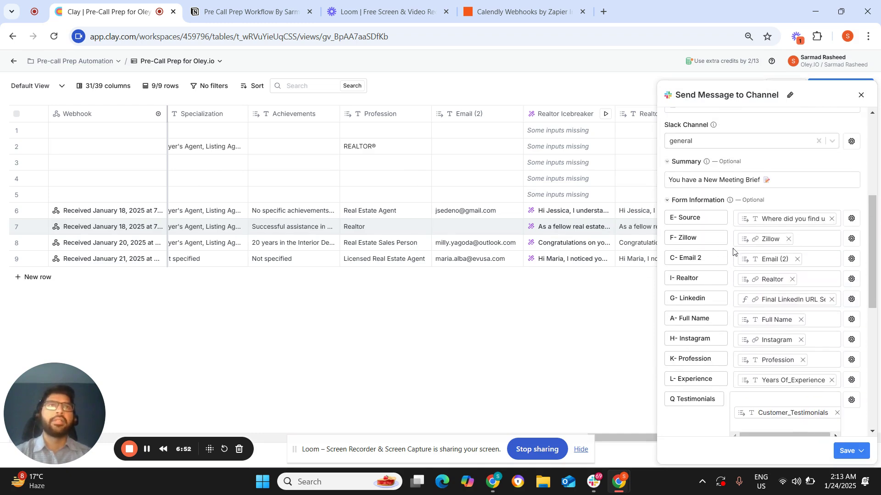
pyautogui.scroll(3, 766, 206)
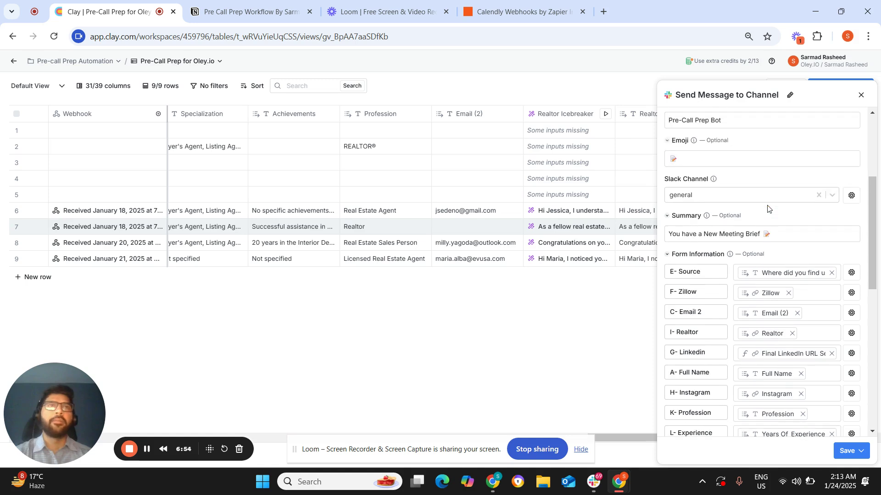
pyautogui.scroll(-5, 762, 192)
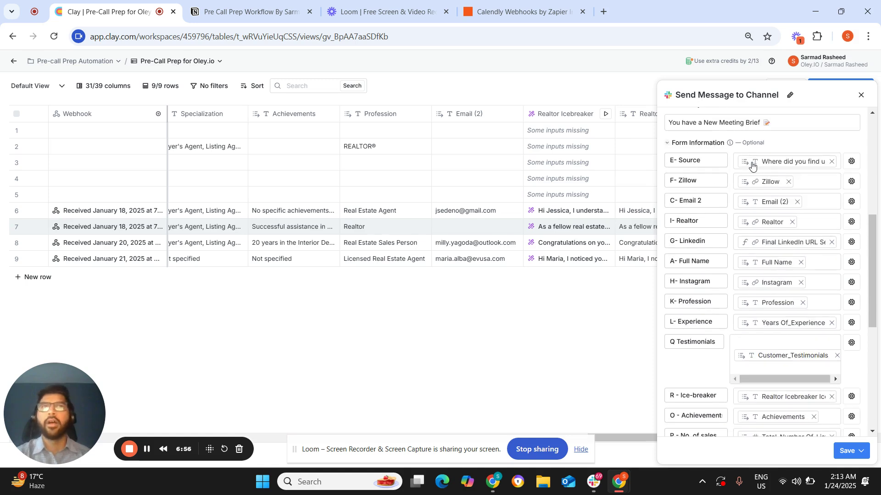
# Examine the letter-prefixed Form Information keys and the table columns mapped to them, through Possible Outcome and the run settings.
pyautogui.scroll(-2, 717, 197)
pyautogui.scroll(2, 720, 174)
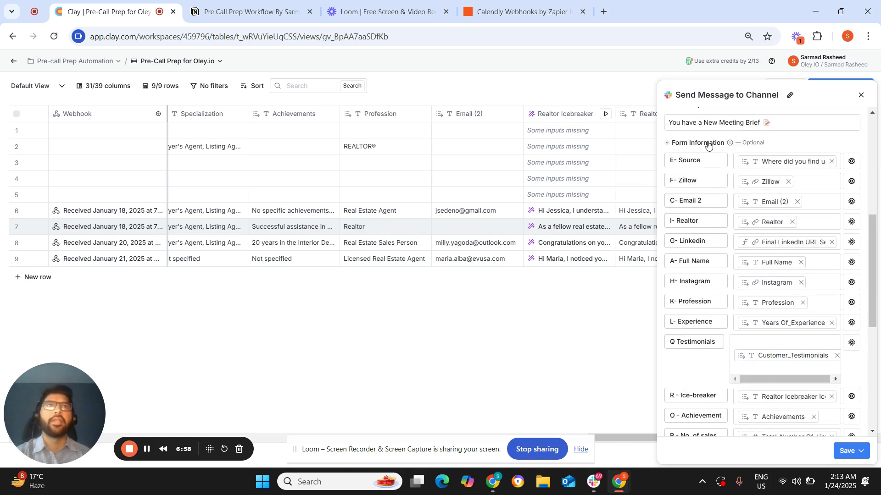
pyautogui.scroll(-1, 719, 225)
pyautogui.scroll(-2, 718, 239)
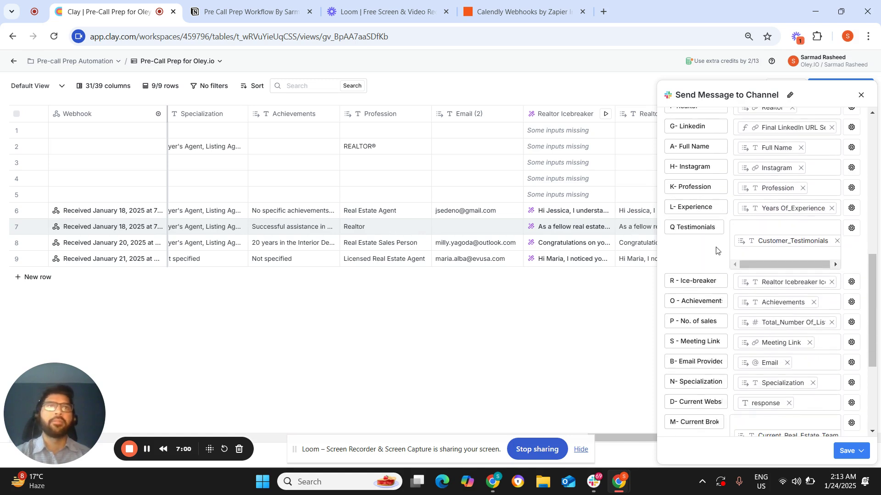
pyautogui.scroll(-2, 701, 284)
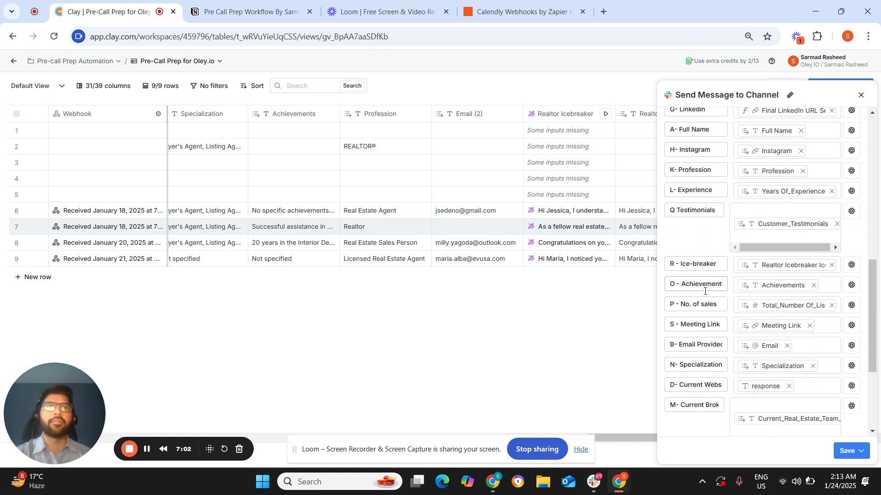
pyautogui.scroll(-3, 703, 302)
pyautogui.scroll(8, 703, 302)
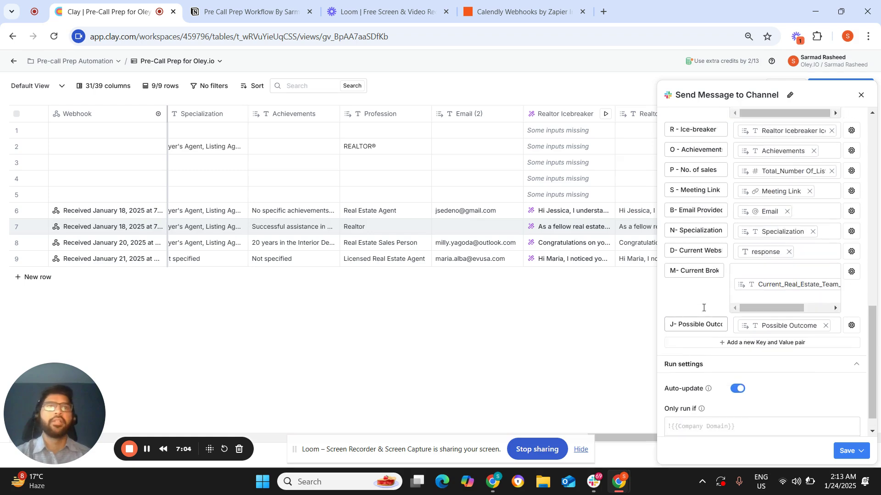
pyautogui.scroll(-1, 705, 312)
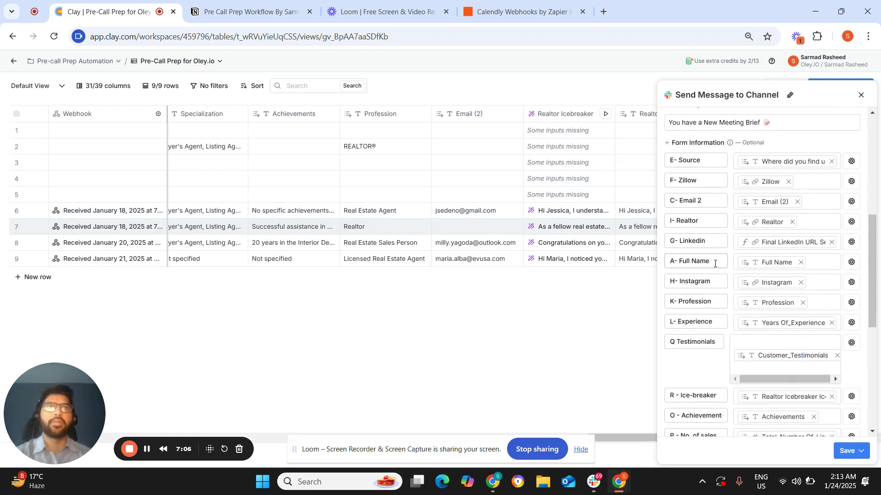
# Highlight the letter prefix of the Full Name key, check the remaining keys, and close the Slack message configuration without saving.
pyautogui.moveTo(712, 261); pyautogui.dragTo(673, 260)
pyautogui.click(679, 263)
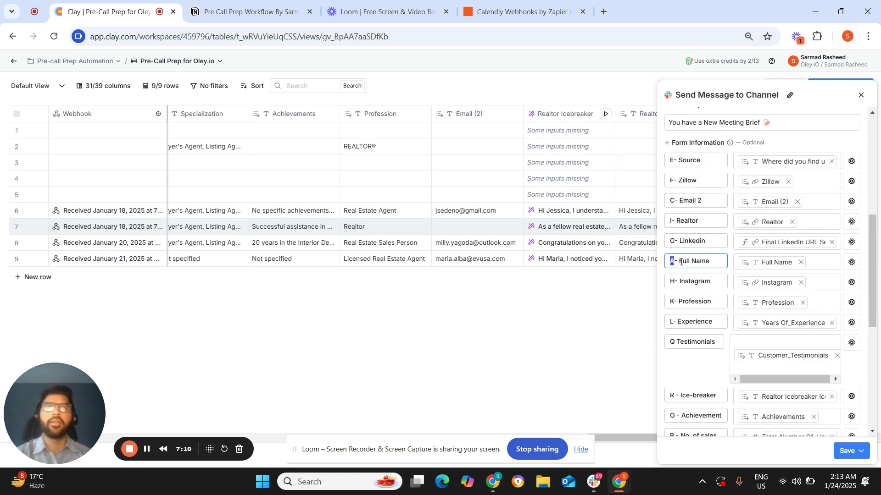
pyautogui.doubleClick(673, 263)
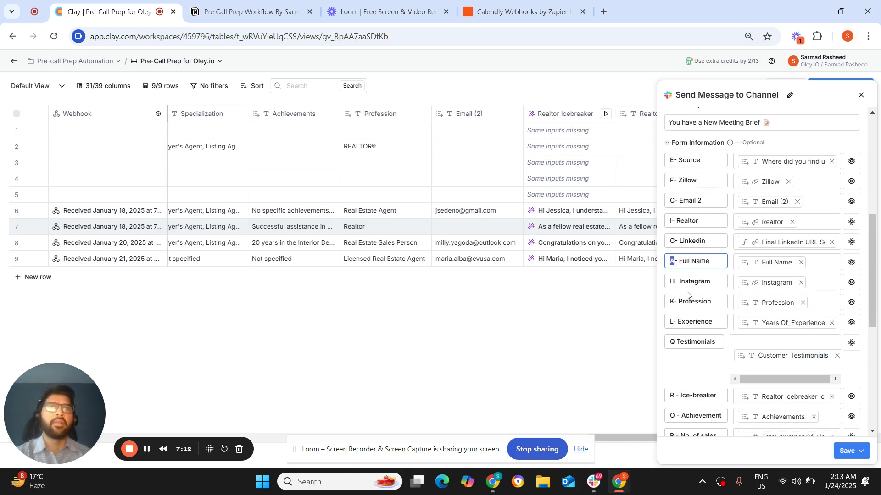
pyautogui.scroll(-6, 687, 294)
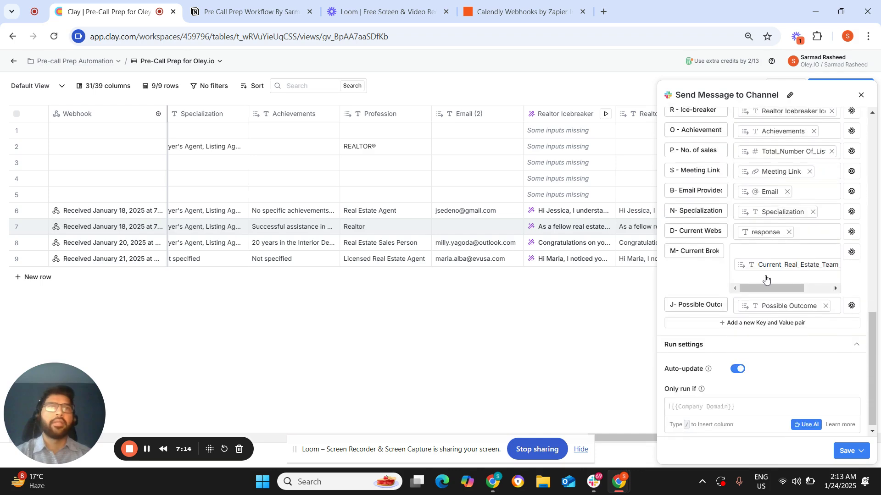
pyautogui.scroll(10, 766, 279)
pyautogui.click(861, 95)
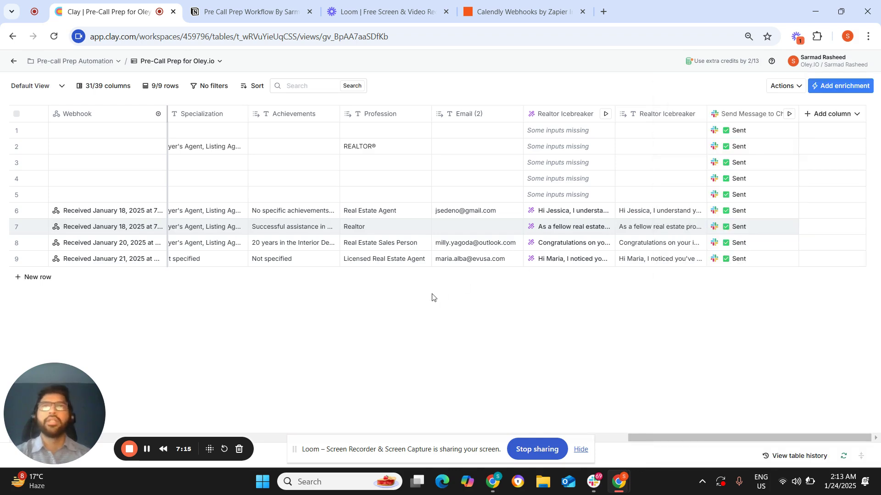
# Switch to Slack's general channel and highlight the Full Name and Current Website values in the New Meeting Brief.
pyautogui.hotkey('alt', 'Tab')
pyautogui.hotkey('alt', 'Tab')
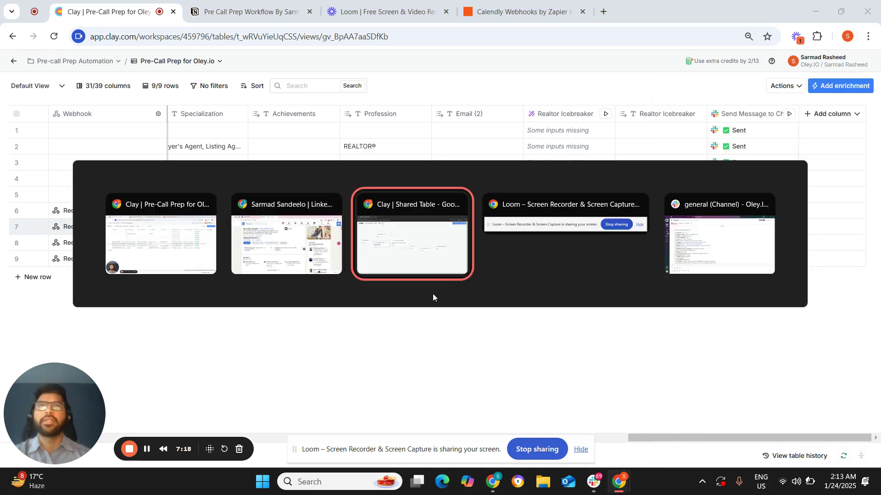
pyautogui.hotkey('alt', 'Tab')
pyautogui.hotkey('alt', 'Tab')
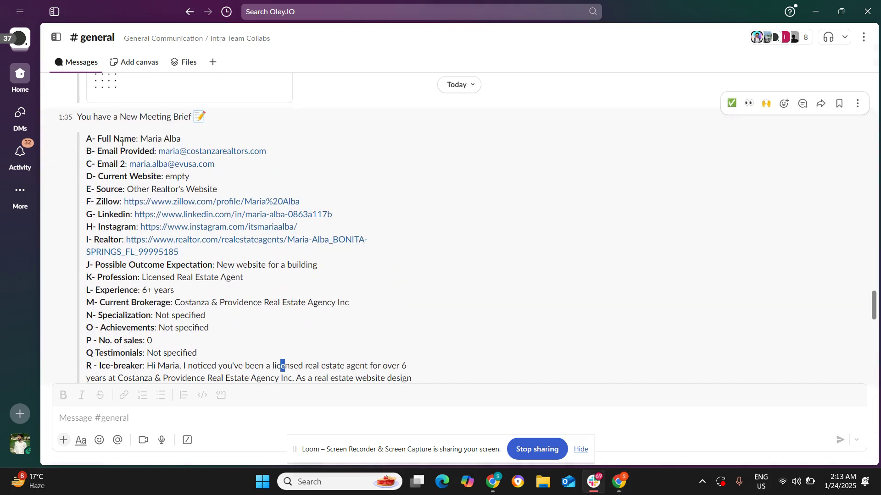
pyautogui.moveTo(147, 140); pyautogui.dragTo(198, 144)
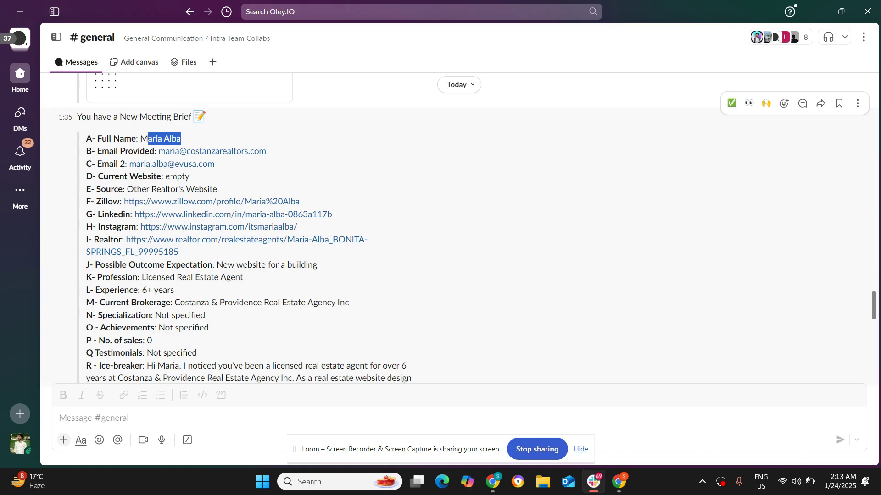
pyautogui.moveTo(166, 178); pyautogui.dragTo(243, 180)
pyautogui.click(162, 189)
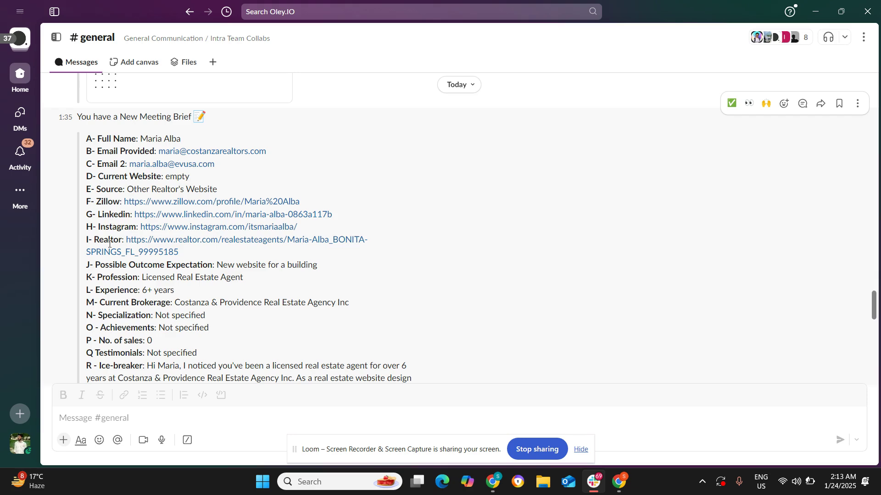
# Highlight the brief's Possible Outcome Expectation, Profession, Experience, Current Brokerage and Specialization values while reading it.
pyautogui.scroll(-2, 238, 242)
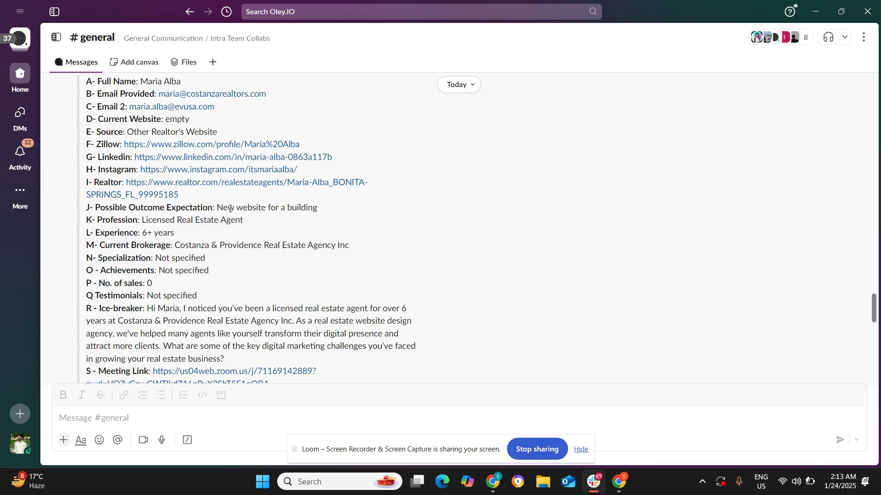
pyautogui.moveTo(230, 209); pyautogui.dragTo(320, 211)
pyautogui.click(325, 215)
pyautogui.scroll(-2, 144, 221)
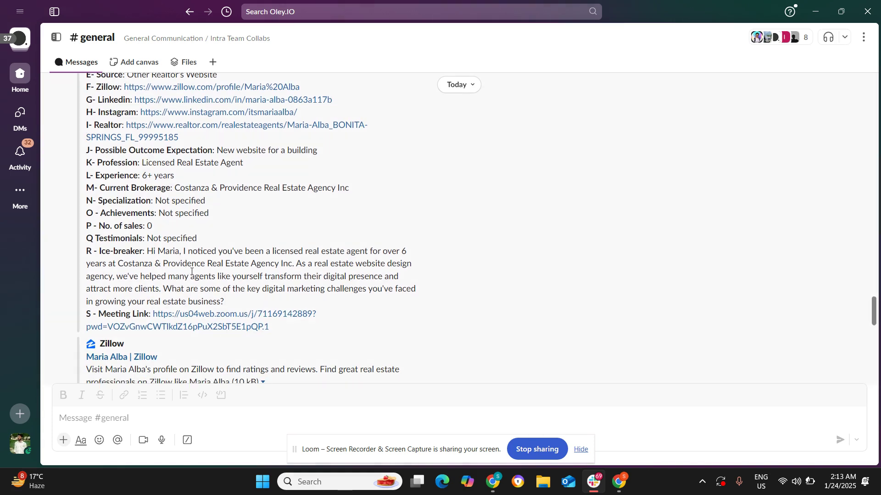
pyautogui.moveTo(143, 164); pyautogui.dragTo(278, 189)
pyautogui.click(181, 179)
pyautogui.click(187, 179)
pyautogui.click(275, 189)
pyautogui.moveTo(157, 202); pyautogui.dragTo(209, 202)
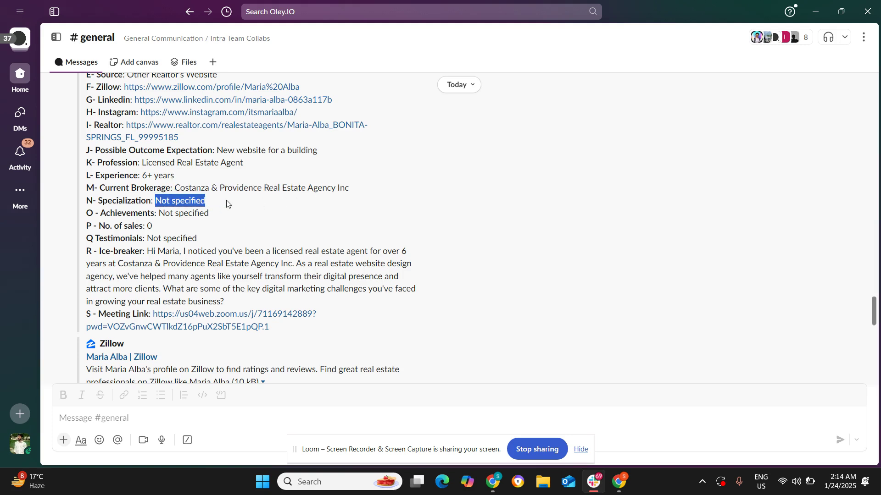
pyautogui.click(226, 207)
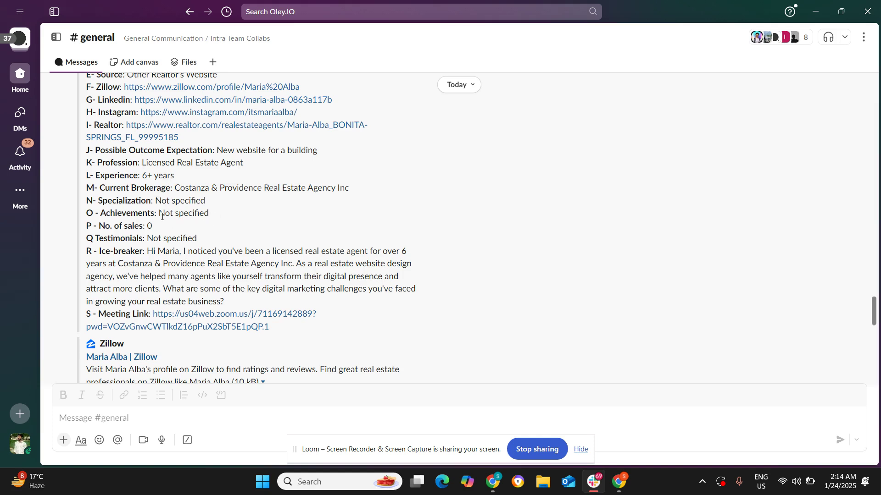
# Highlight the brief's No. of sales, Testimonials and Ice-breaker text.
pyautogui.doubleClick(149, 226)
pyautogui.moveTo(148, 238); pyautogui.dragTo(198, 239)
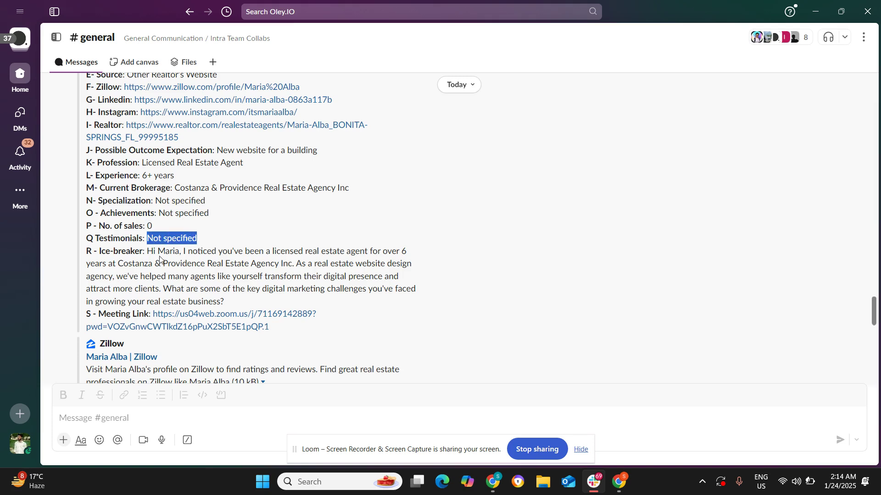
pyautogui.moveTo(149, 252); pyautogui.dragTo(349, 290)
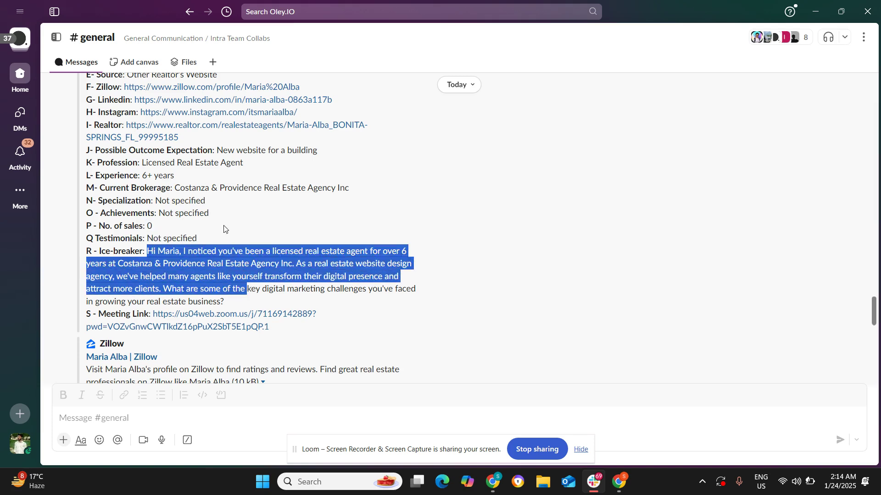
pyautogui.moveTo(226, 228); pyautogui.dragTo(201, 153)
pyautogui.click(231, 248)
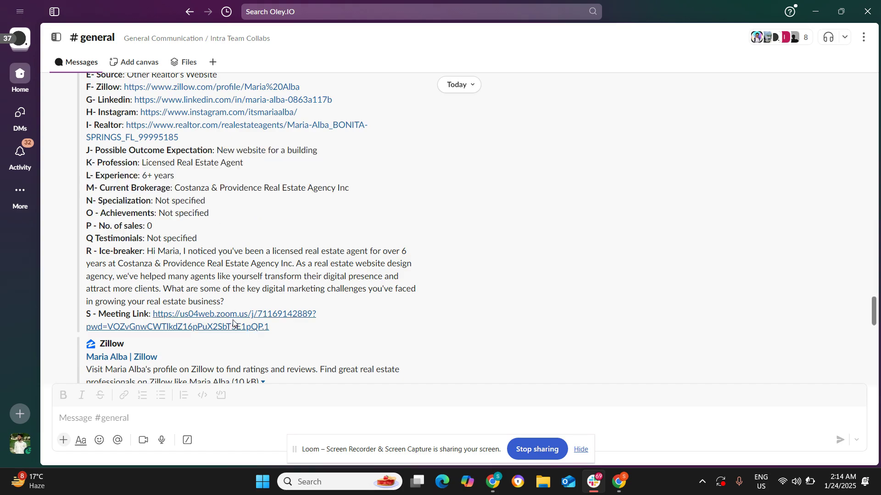
# Find the earlier meeting brief for the Douglas Elliman Metro DC agent and read its contact details and profile links.
pyautogui.scroll(6, 321, 269)
pyautogui.scroll(10, 329, 267)
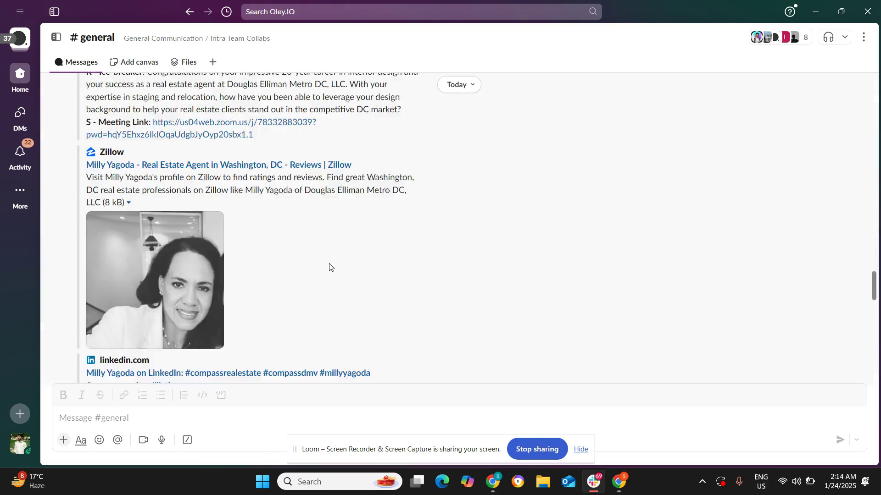
pyautogui.scroll(2, 333, 267)
pyautogui.scroll(5, 332, 267)
pyautogui.scroll(-2, 331, 266)
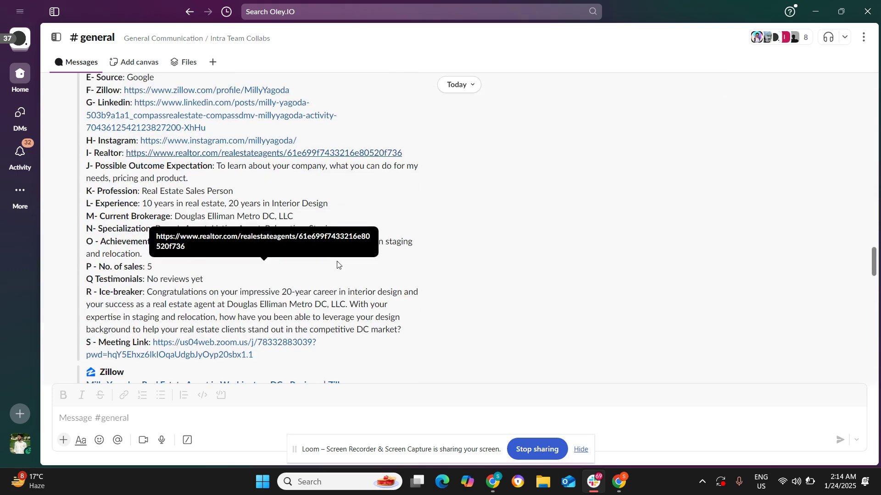
pyautogui.scroll(1, 330, 266)
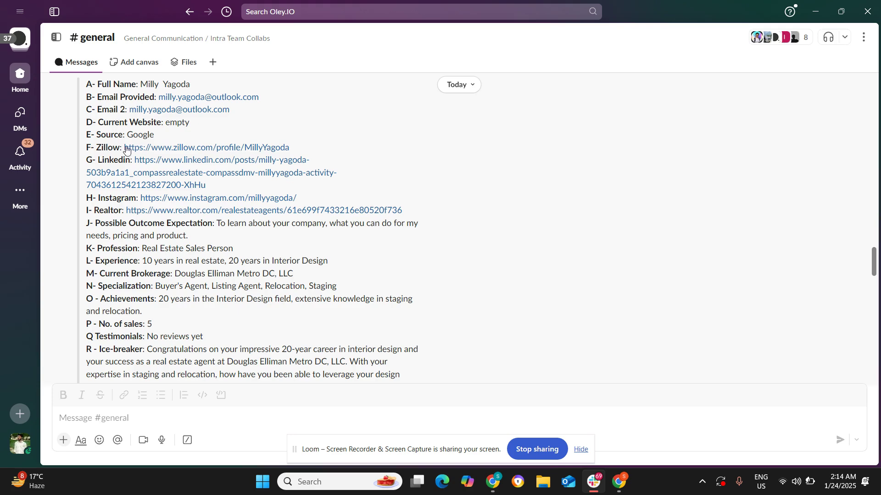
pyautogui.scroll(-2, 205, 212)
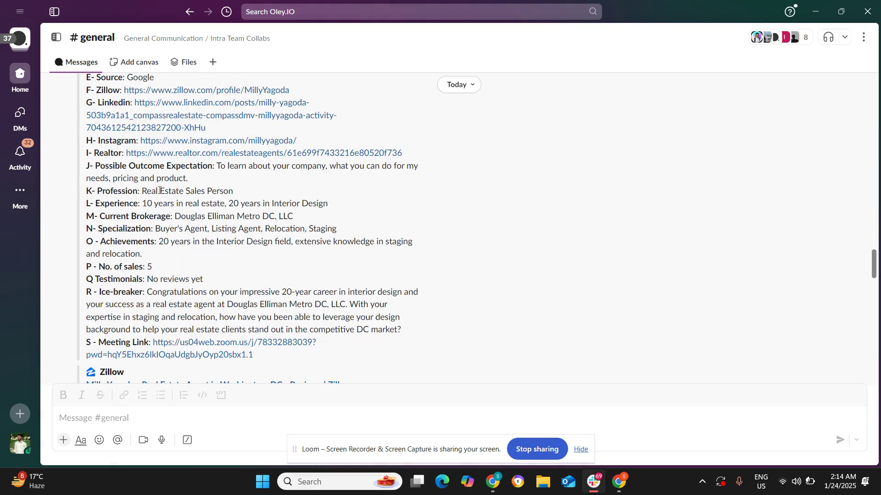
# Highlight the Profession, Experience and Current Brokerage values in the Douglas Elliman agent's brief.
pyautogui.moveTo(142, 192); pyautogui.dragTo(217, 193)
pyautogui.click(156, 206)
pyautogui.moveTo(144, 204); pyautogui.dragTo(247, 203)
pyautogui.moveTo(327, 204); pyautogui.dragTo(282, 204)
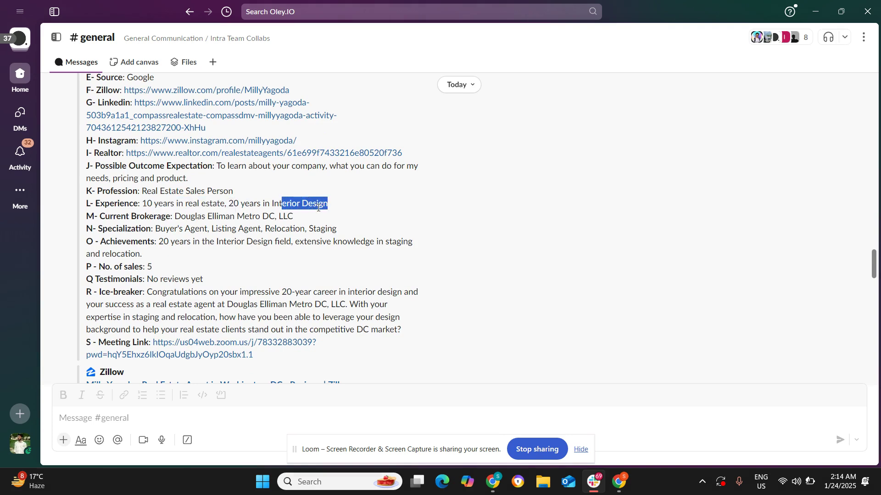
pyautogui.moveTo(178, 215); pyautogui.dragTo(237, 216)
pyautogui.click(334, 219)
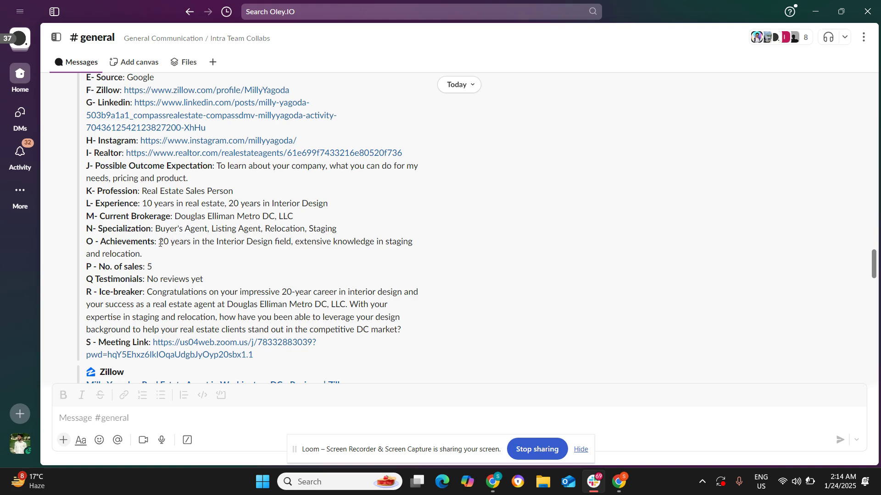
# Highlight the Achievements text in the Douglas Elliman agent's brief and view the sales, testimonials and ice-breaker fields below it.
pyautogui.moveTo(159, 243); pyautogui.dragTo(275, 244)
pyautogui.click(299, 244)
pyautogui.scroll(-2, 335, 238)
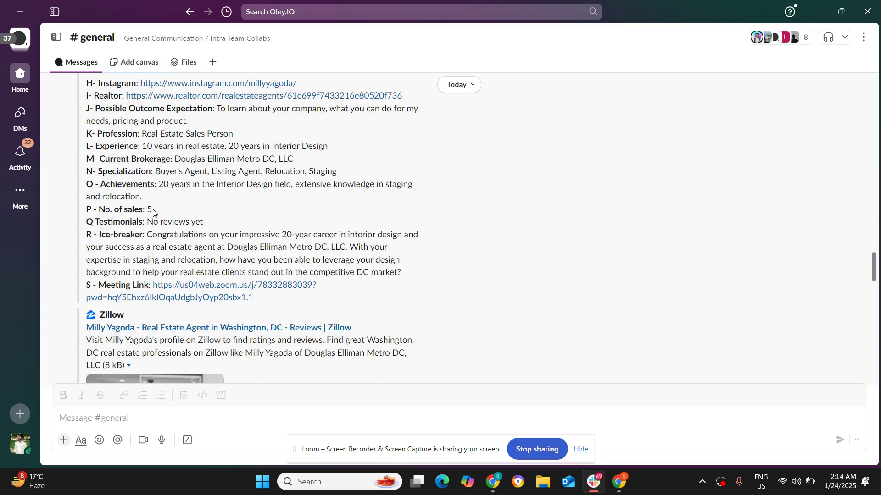
# Highlight the No. of sales, Testimonials and Ice-breaker values in the Douglas Elliman agent's brief, and review the profile links and details above them.
pyautogui.moveTo(157, 214); pyautogui.dragTo(147, 212)
pyautogui.click(167, 215)
pyautogui.scroll(-1, 166, 215)
pyautogui.moveTo(147, 165); pyautogui.dragTo(205, 174)
pyautogui.click(230, 169)
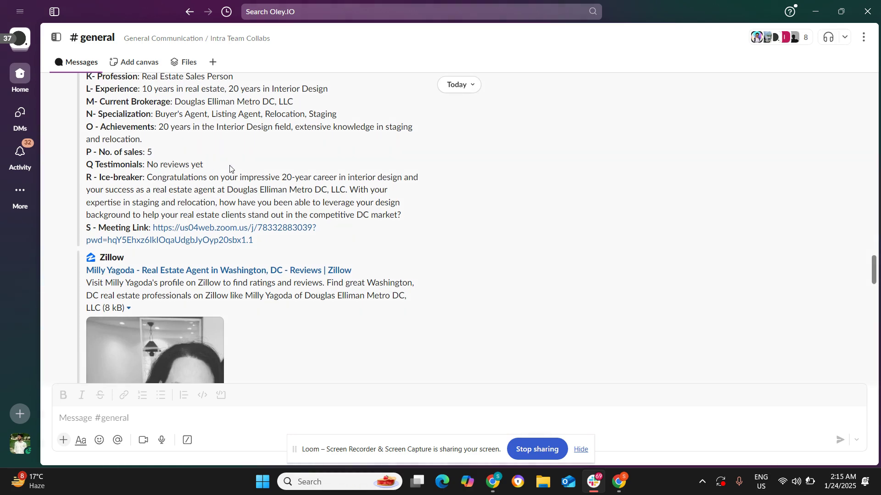
pyautogui.moveTo(149, 179); pyautogui.dragTo(342, 205)
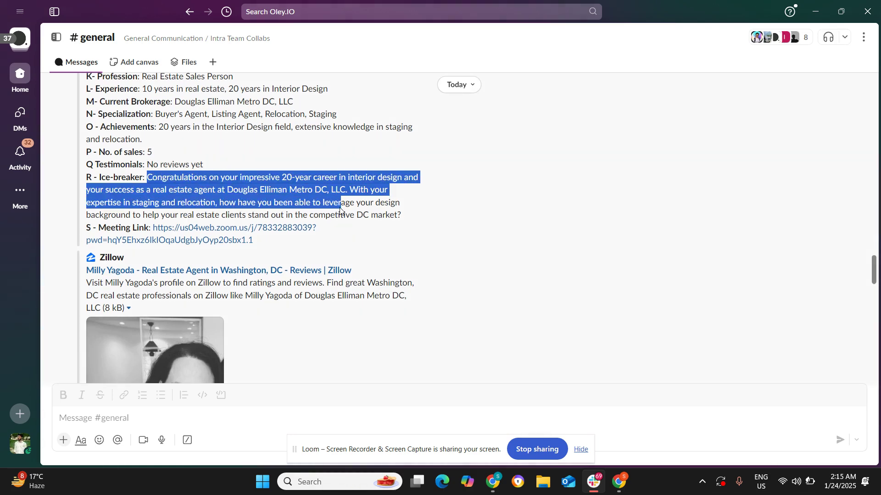
pyautogui.click(303, 167)
pyautogui.scroll(2, 340, 205)
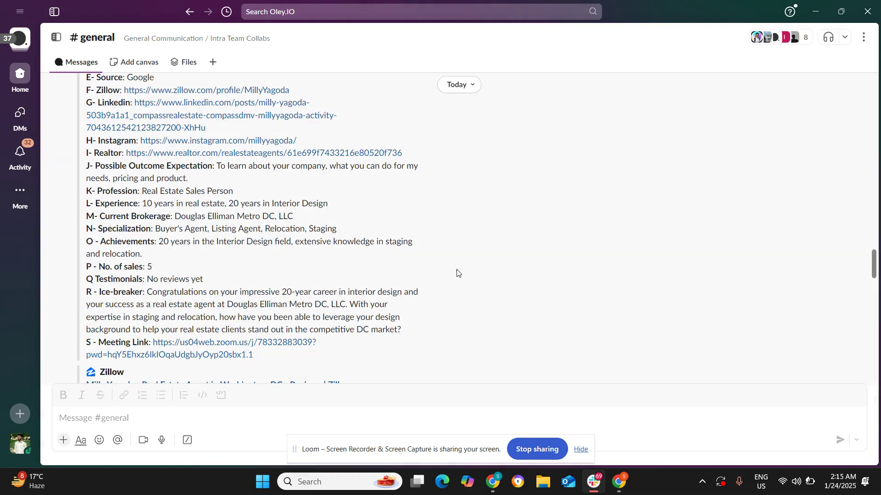
pyautogui.scroll(1, 485, 261)
pyautogui.scroll(1, 485, 260)
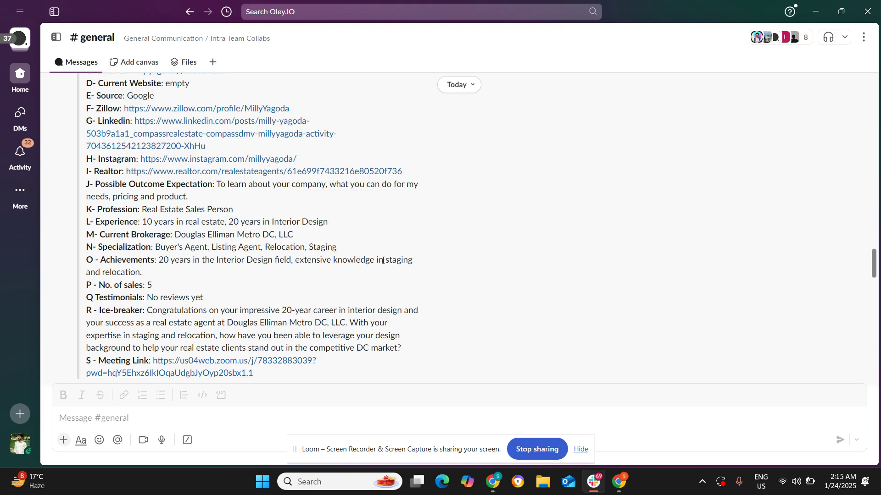
pyautogui.scroll(3, 459, 268)
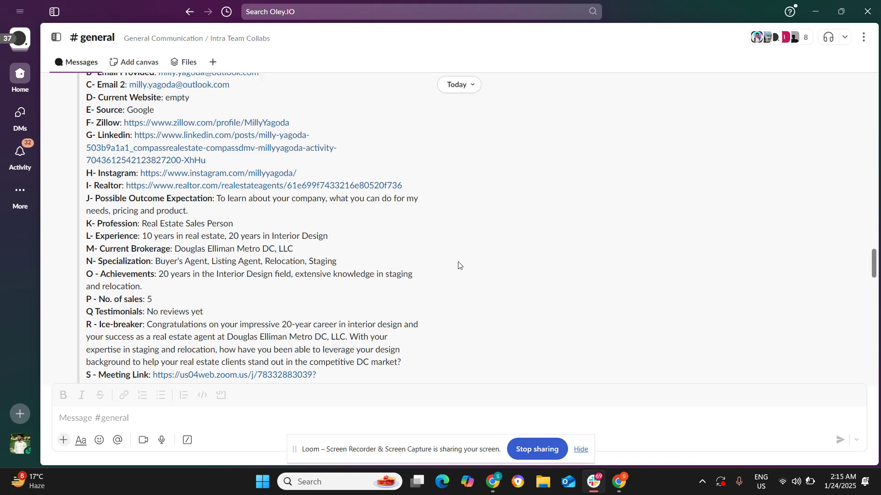
# Switch to the Clay table and look over its enrichment columns from Summary through Realtor Icebreaker.
pyautogui.hotkey('alt', 'Tab')
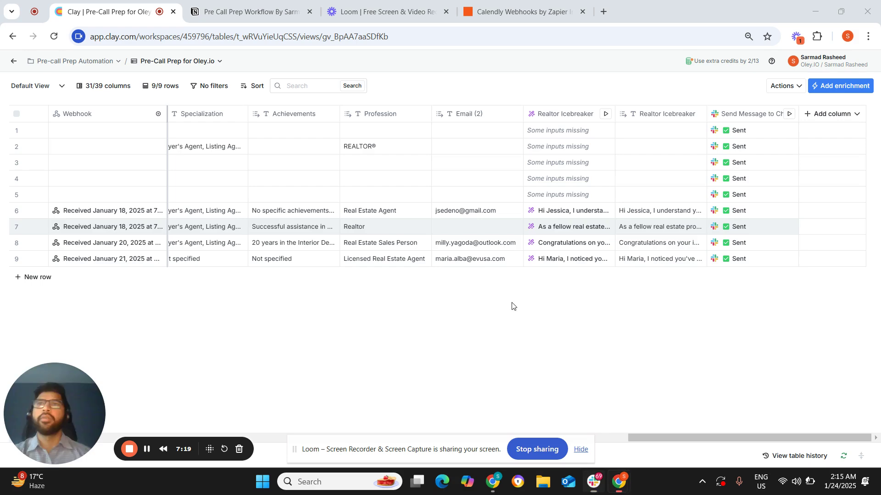
pyautogui.moveTo(676, 439); pyautogui.dragTo(537, 418)
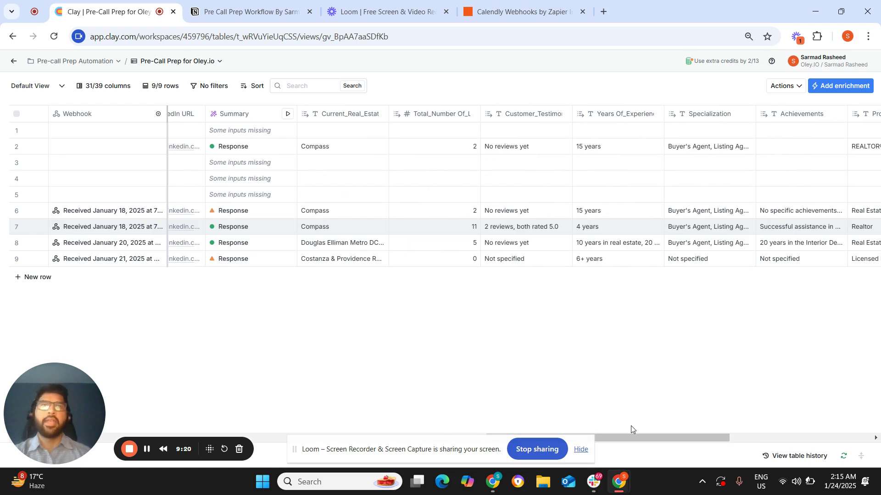
pyautogui.moveTo(626, 438); pyautogui.dragTo(689, 431)
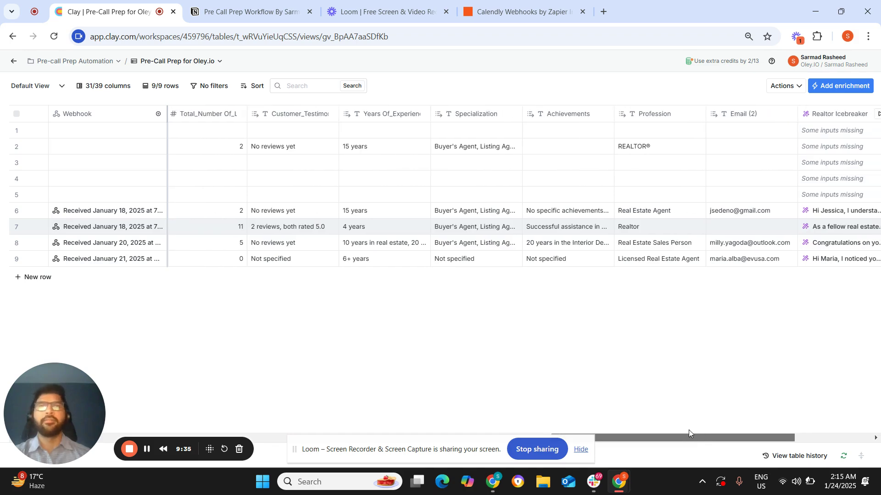